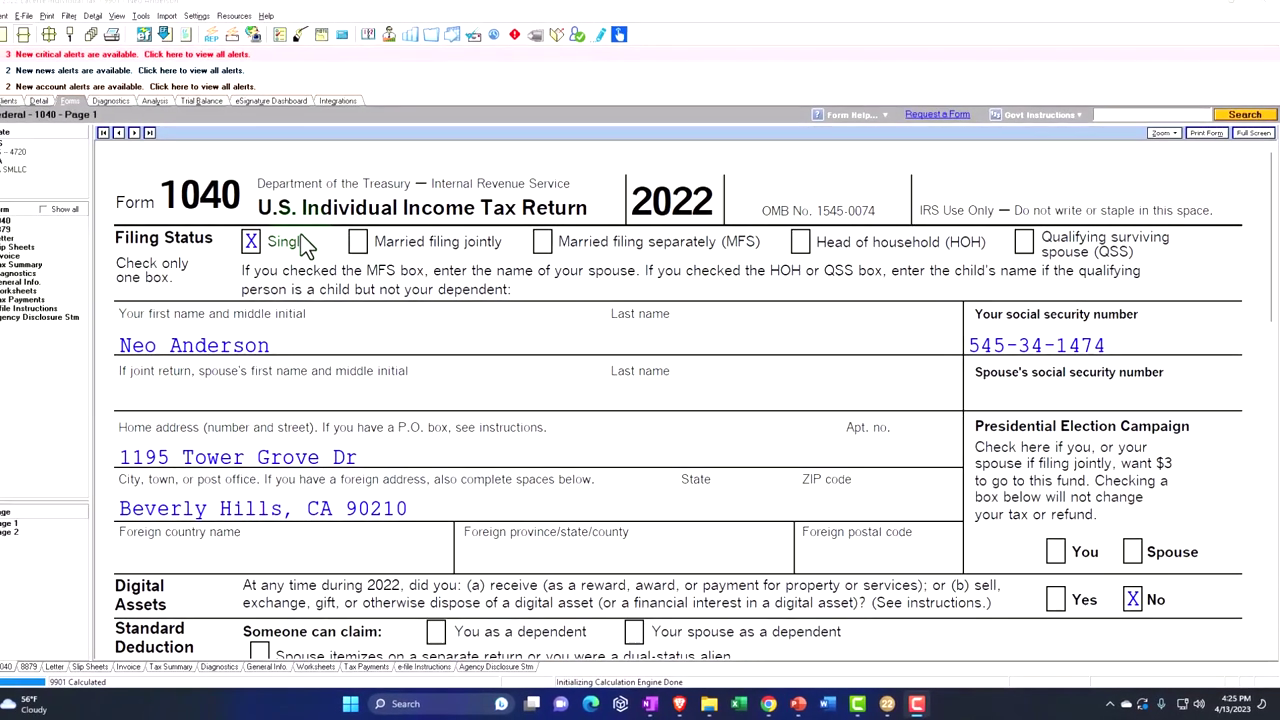
Scroll through Form 1040 pages 1 and 2 to review the current return
{"action": "scroll", "coordinate": [260, 255], "scroll_direction": "down", "scroll_amount": 5}
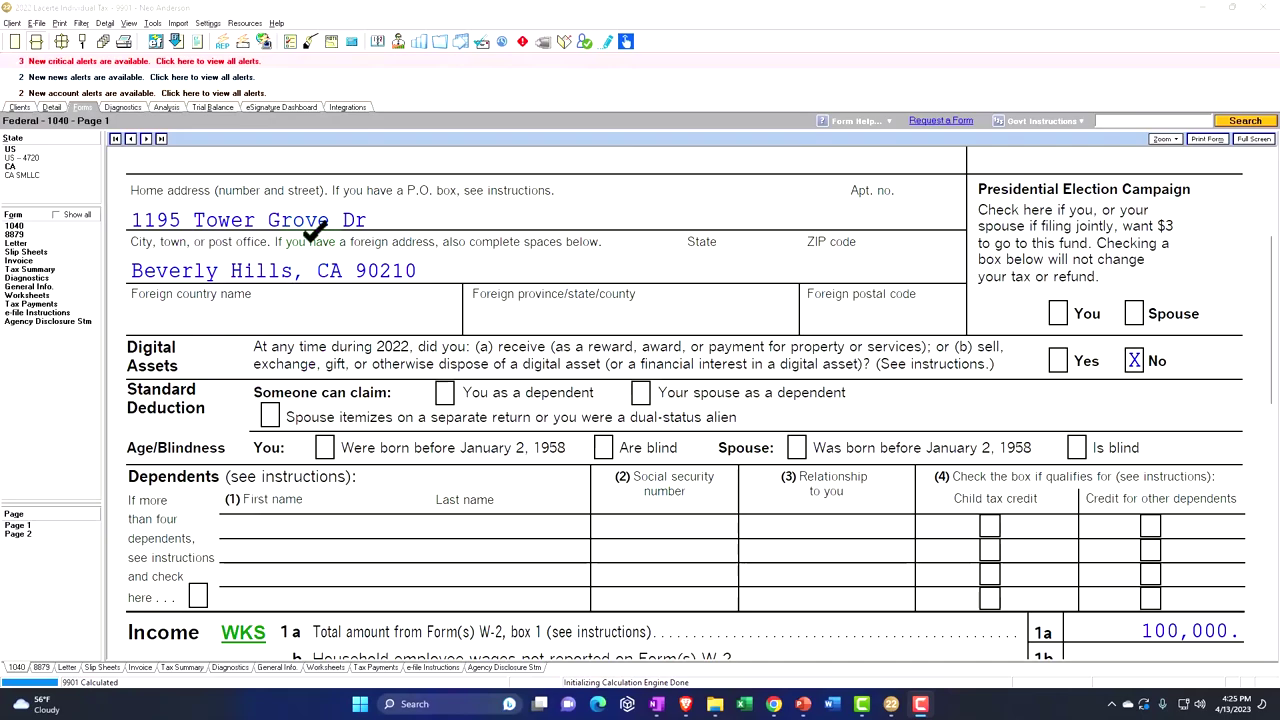
{"action": "scroll", "coordinate": [429, 284], "scroll_direction": "down", "scroll_amount": 5}
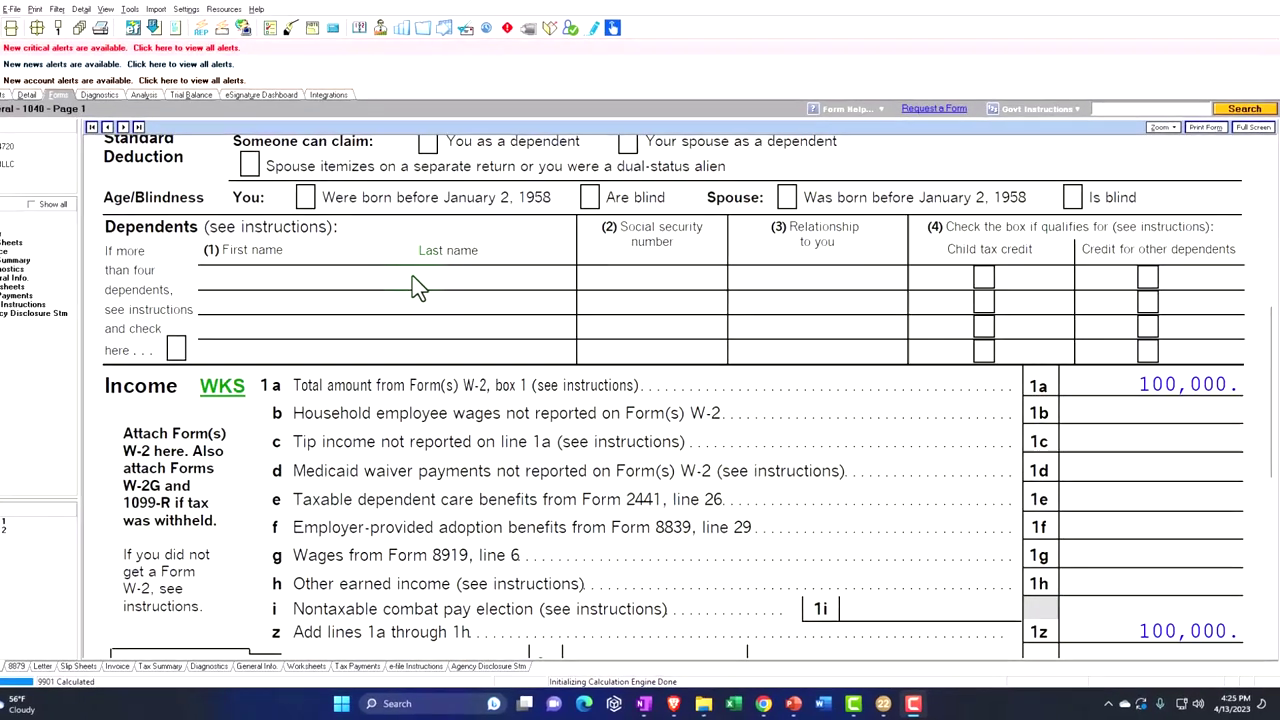
{"action": "scroll", "coordinate": [418, 287], "scroll_direction": "down", "scroll_amount": 2}
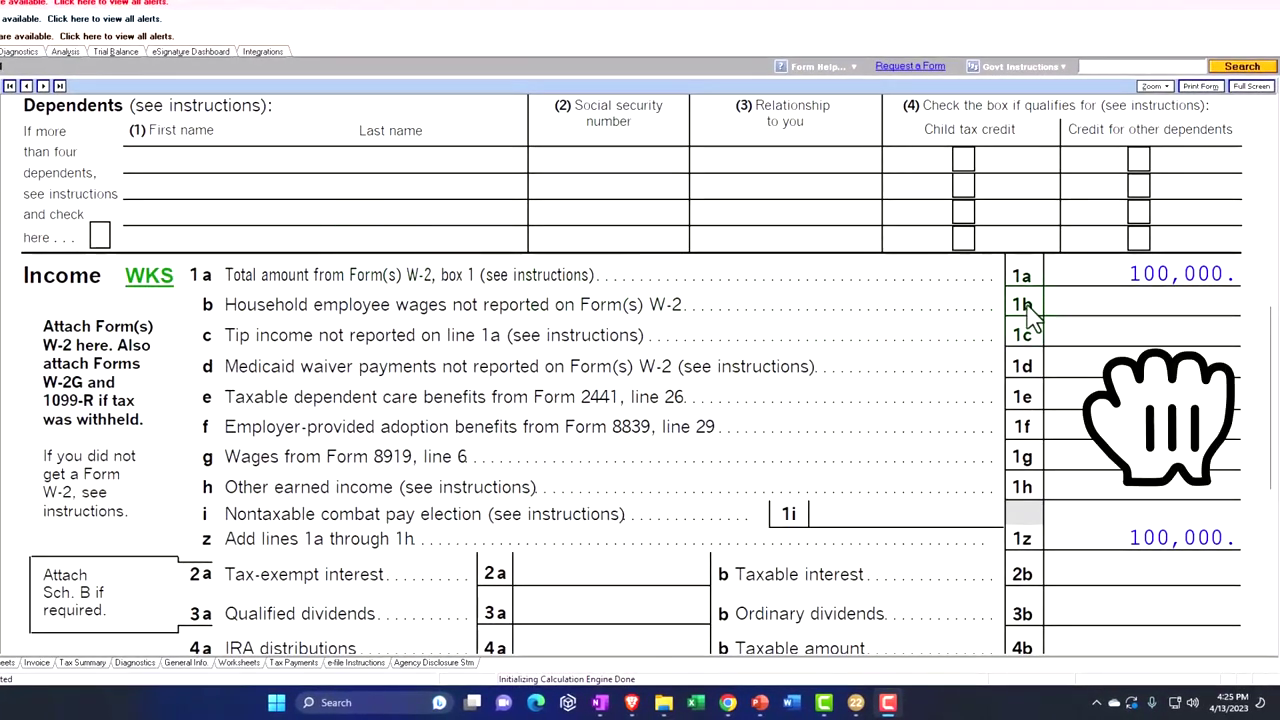
{"action": "scroll", "coordinate": [1033, 316], "scroll_direction": "down", "scroll_amount": 4}
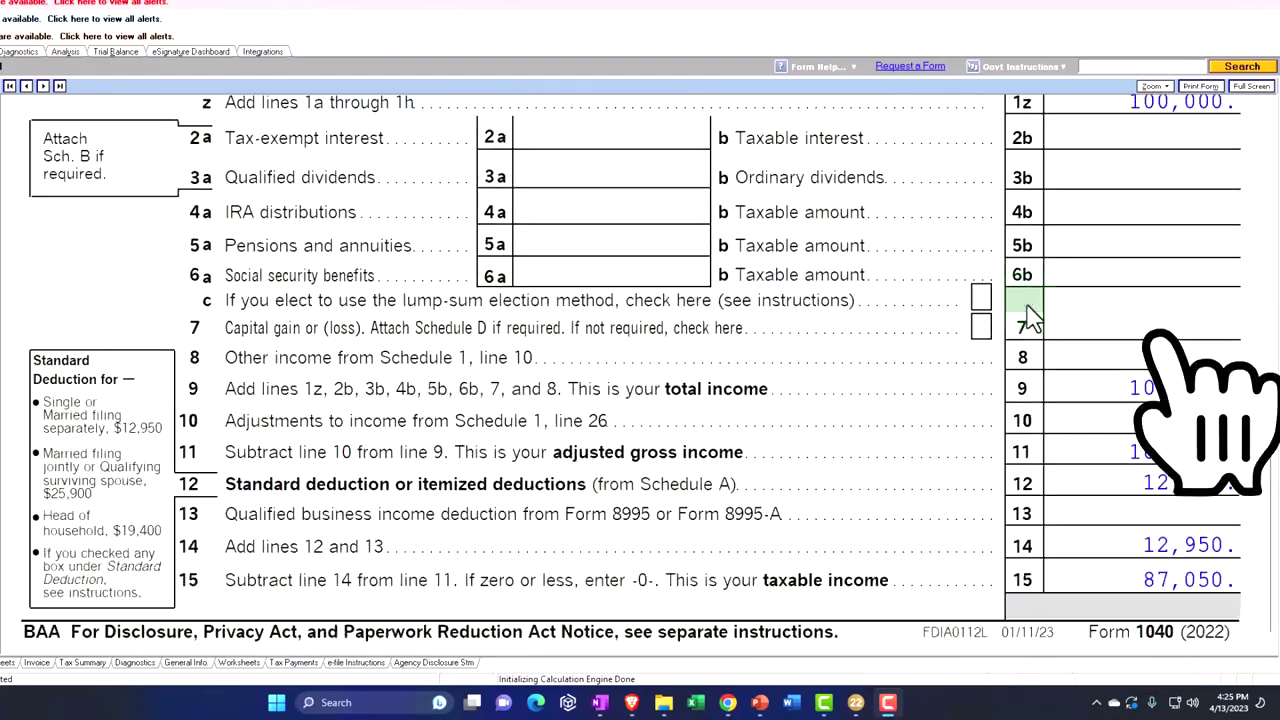
{"action": "scroll", "coordinate": [1030, 316], "scroll_direction": "down", "scroll_amount": 1}
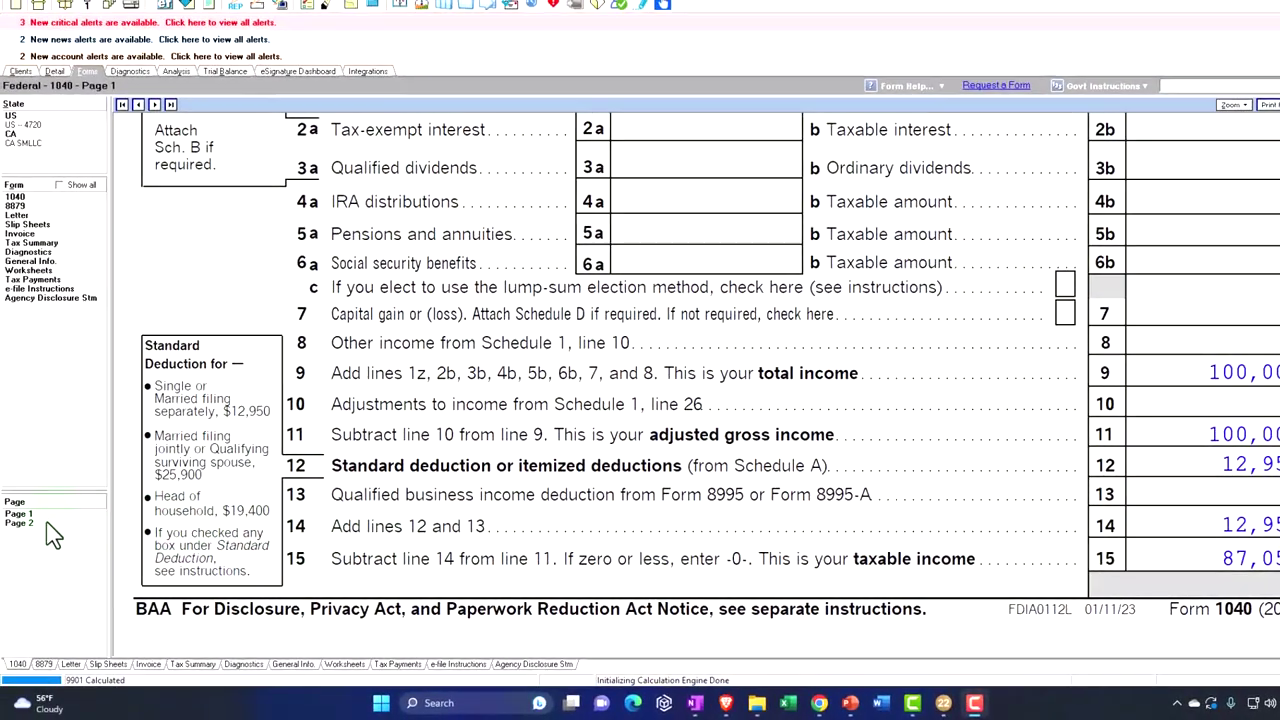
{"action": "left_click", "coordinate": [45, 523]}
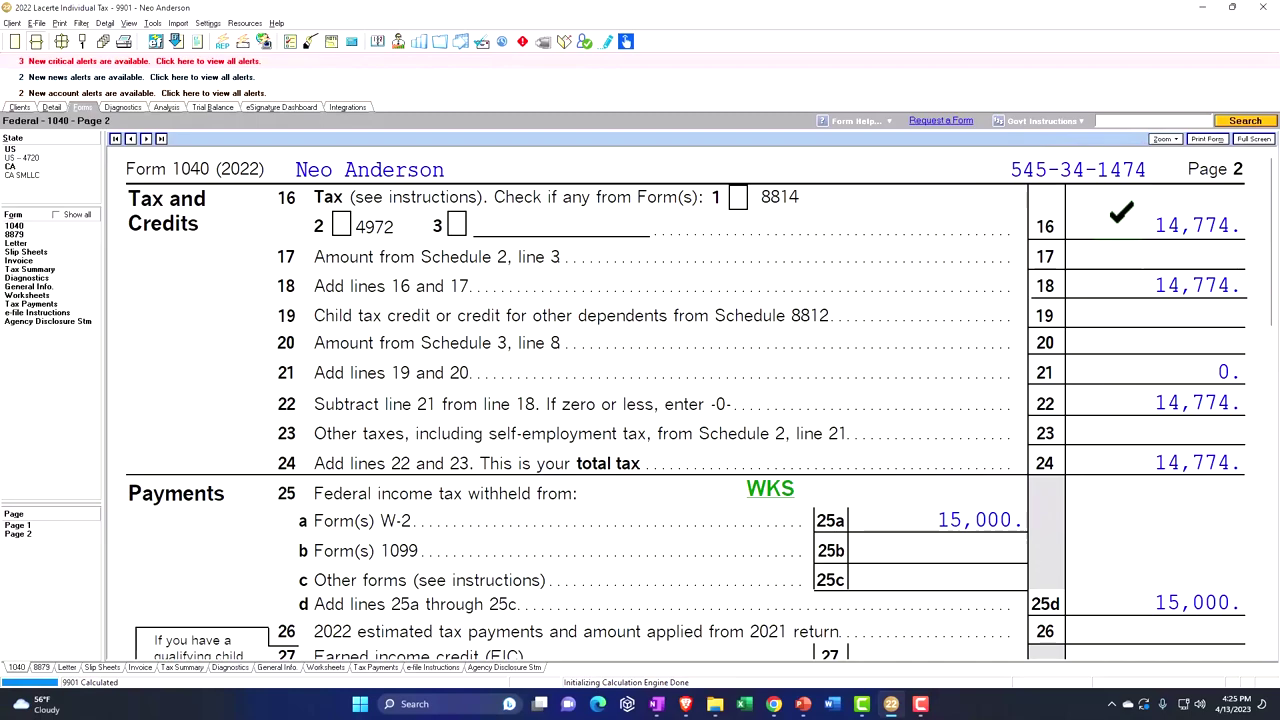
{"action": "scroll", "coordinate": [916, 521], "scroll_direction": "down", "scroll_amount": 3}
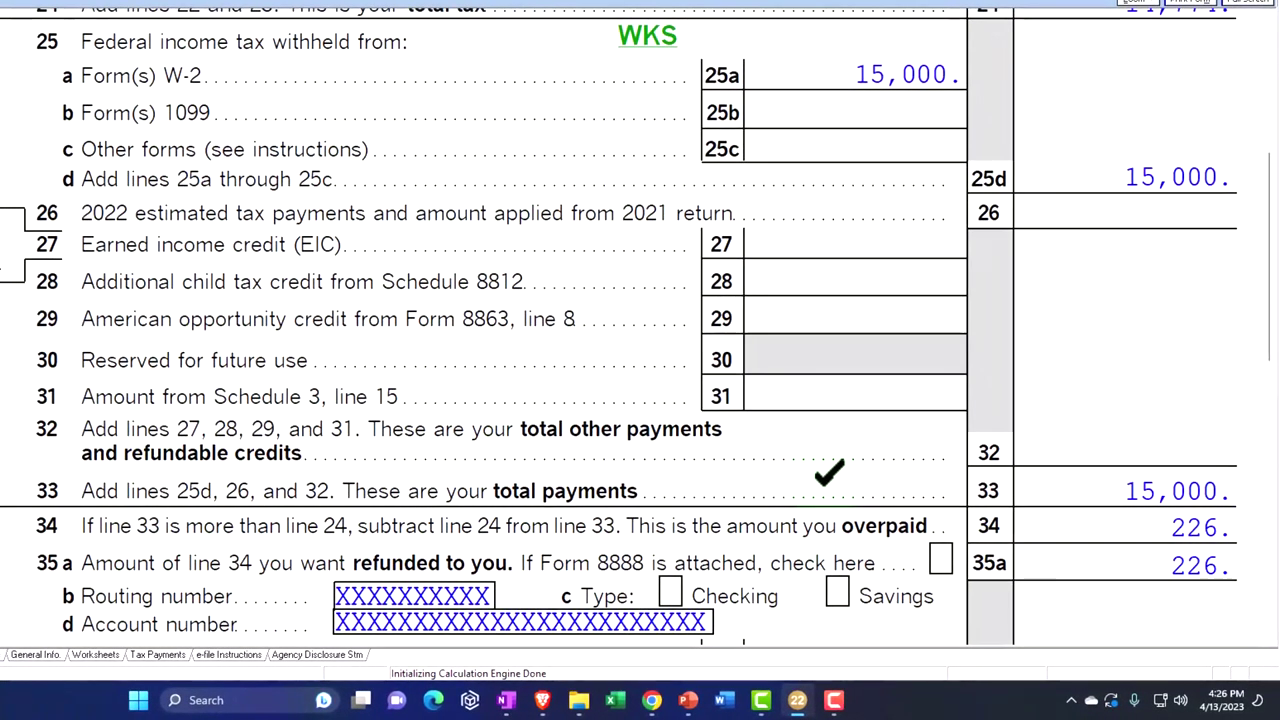
{"action": "left_click", "coordinate": [66, 480]}
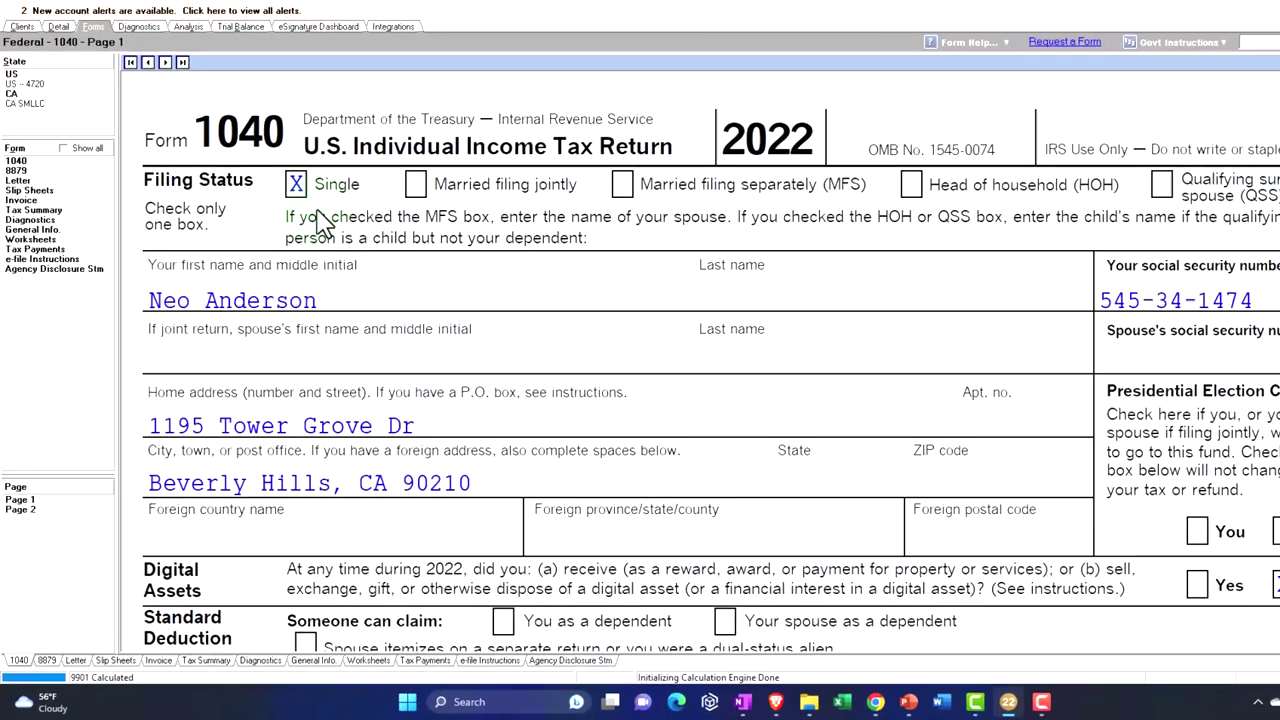
List the son as a child-tax-credit dependent and switch filing status to Head of household
{"action": "left_click", "coordinate": [284, 250]}
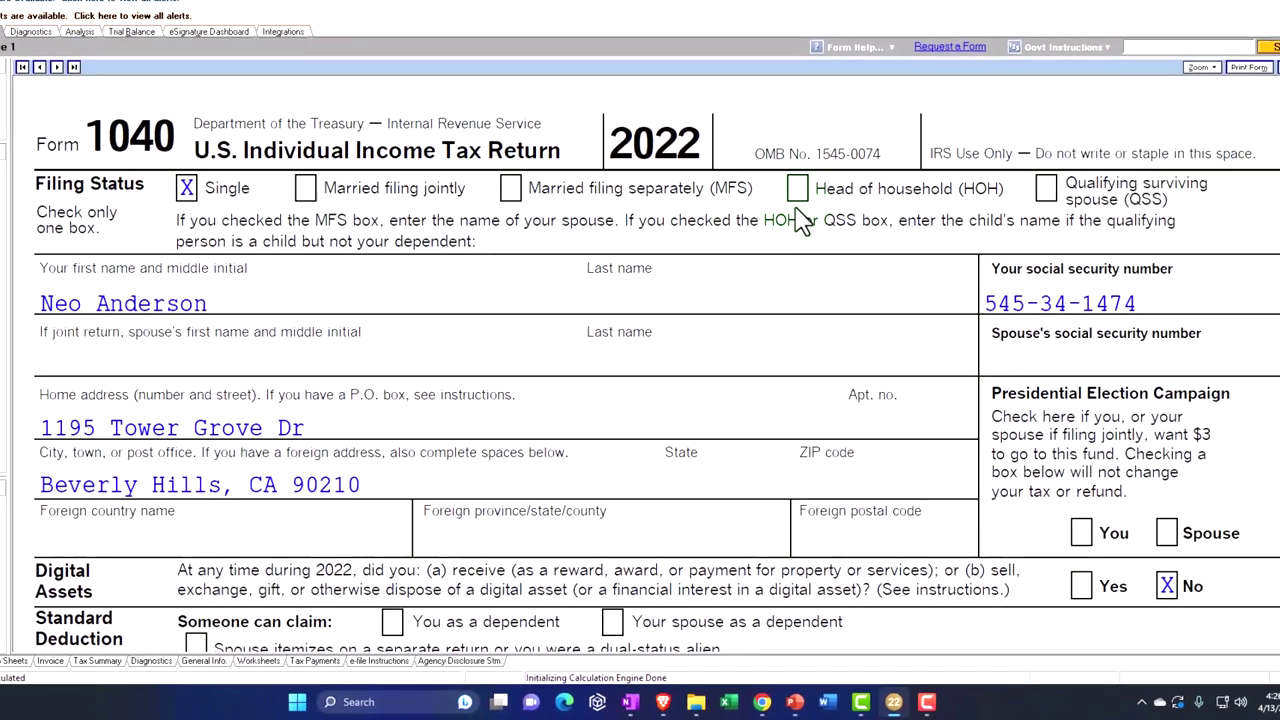
{"action": "left_click", "coordinate": [800, 220]}
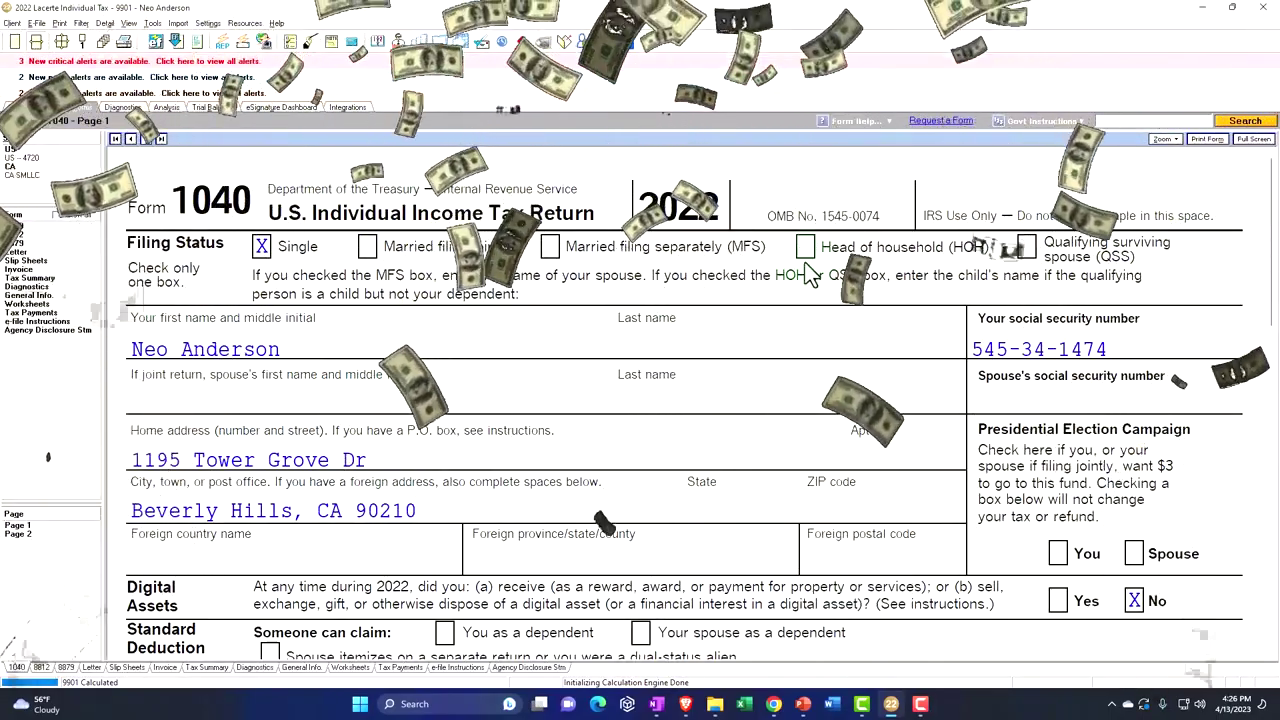
{"action": "scroll", "coordinate": [520, 367], "scroll_direction": "down", "scroll_amount": 5}
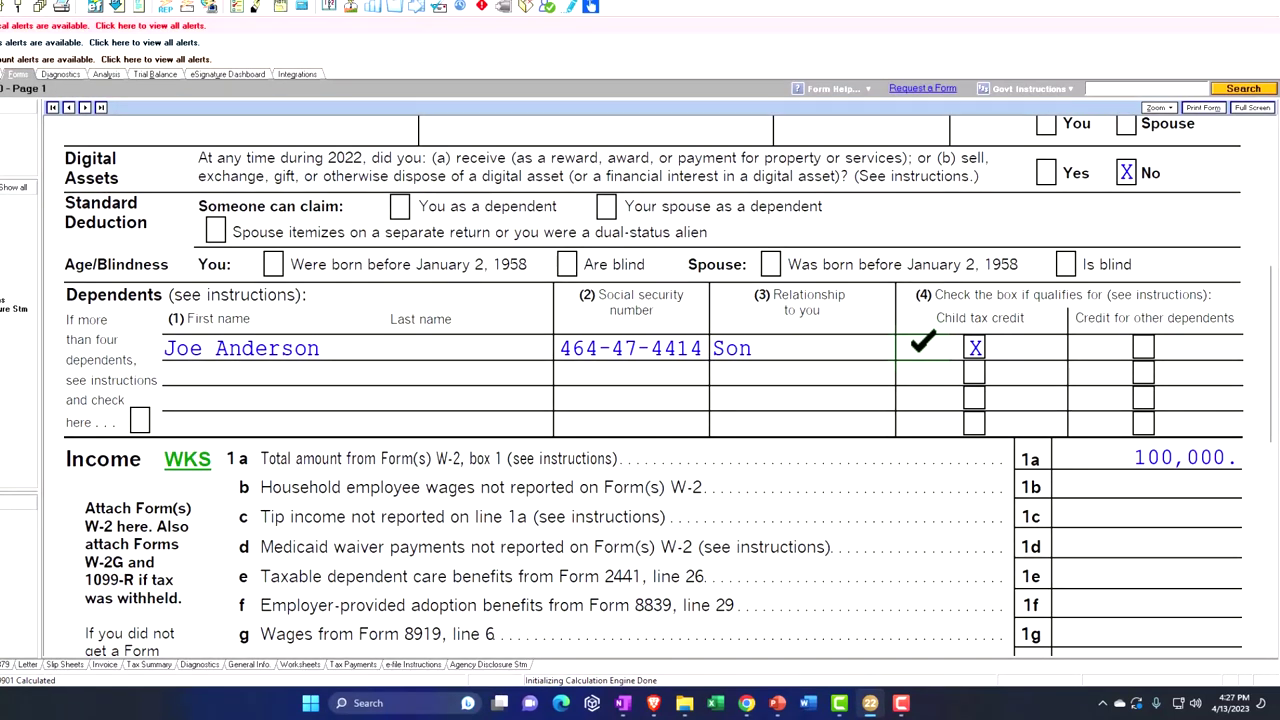
{"action": "scroll", "coordinate": [920, 342], "scroll_direction": "down", "scroll_amount": 10}
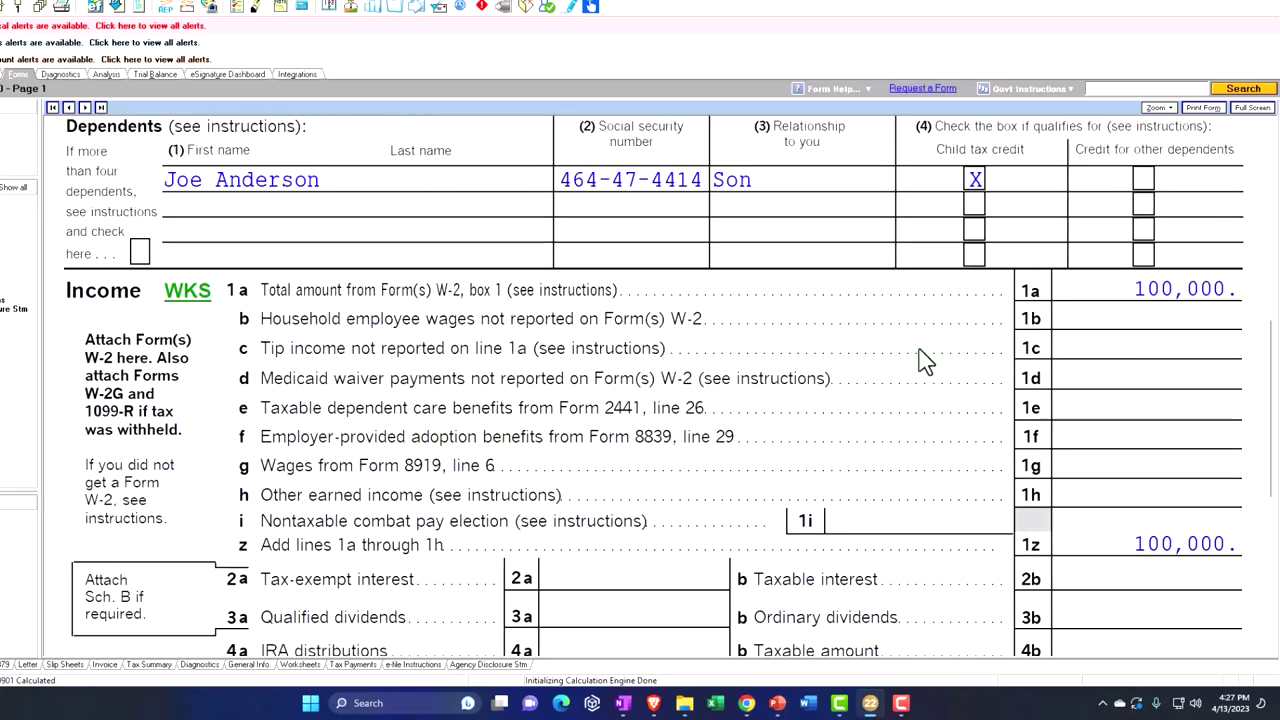
{"action": "scroll", "coordinate": [918, 352], "scroll_direction": "down", "scroll_amount": 2}
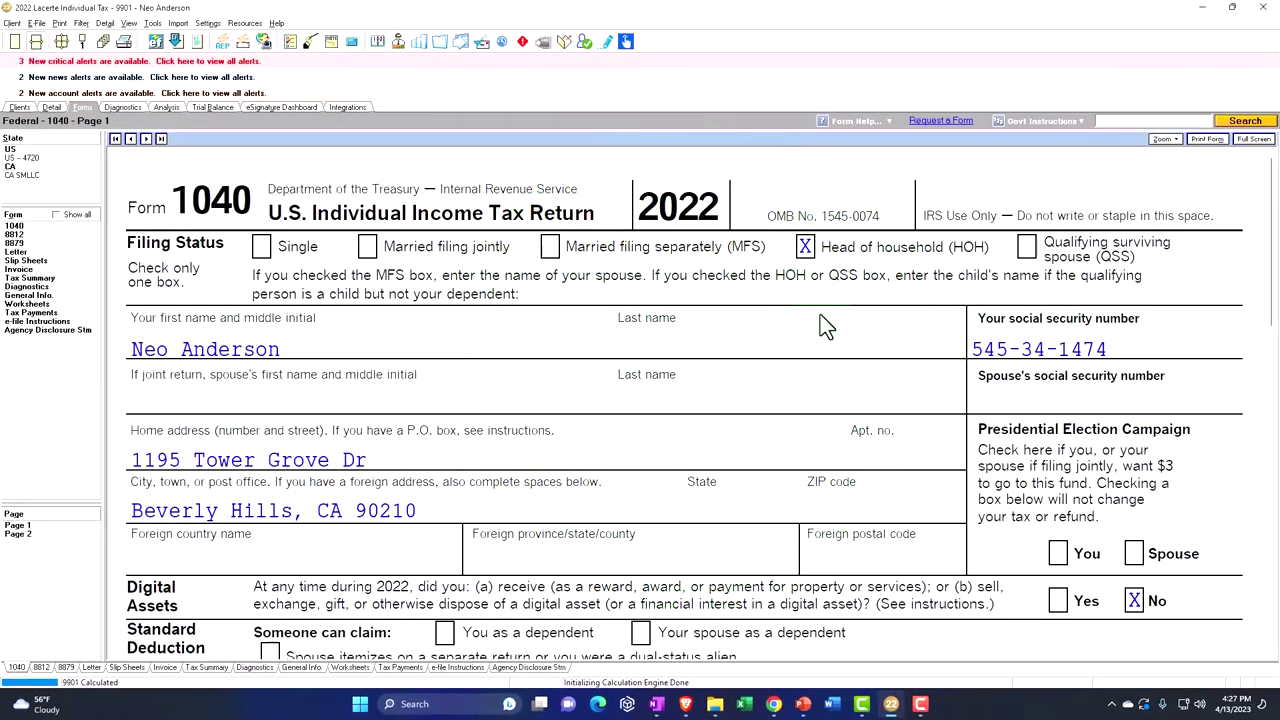
Check the 2,000 child tax credit on page 2 and open the 2441 input from line 20
{"action": "scroll", "coordinate": [830, 360], "scroll_direction": "down", "scroll_amount": 10}
{"action": "scroll", "coordinate": [828, 354], "scroll_direction": "down", "scroll_amount": 5}
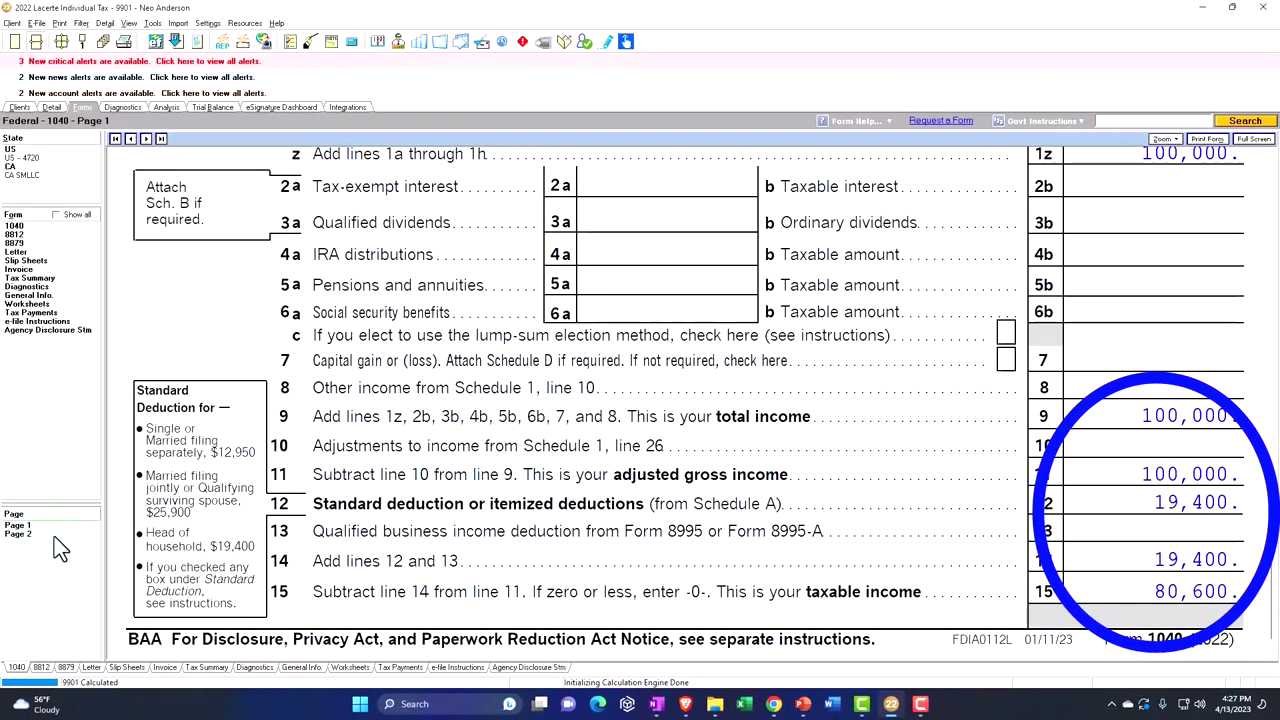
{"action": "left_click", "coordinate": [54, 534]}
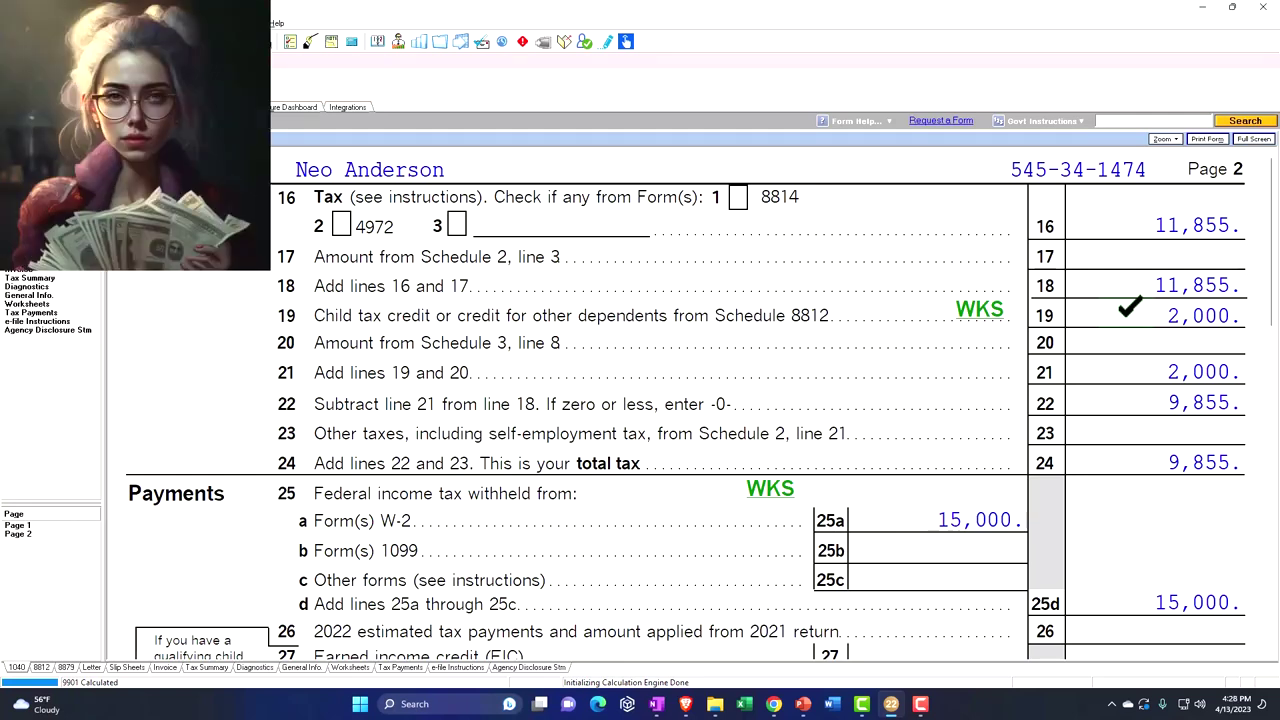
{"action": "double_click", "coordinate": [1129, 307]}
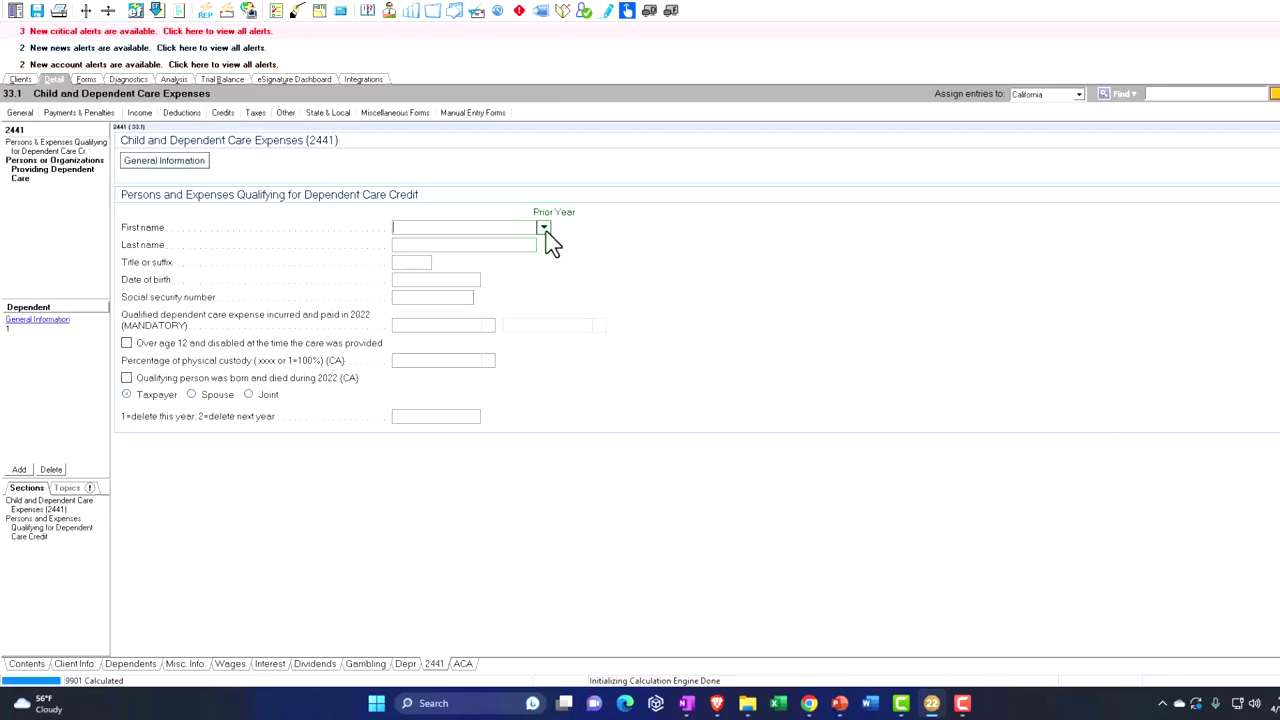
Choose the son as qualifying person with 5,000 of qualified care expenses
{"action": "left_click", "coordinate": [544, 229]}
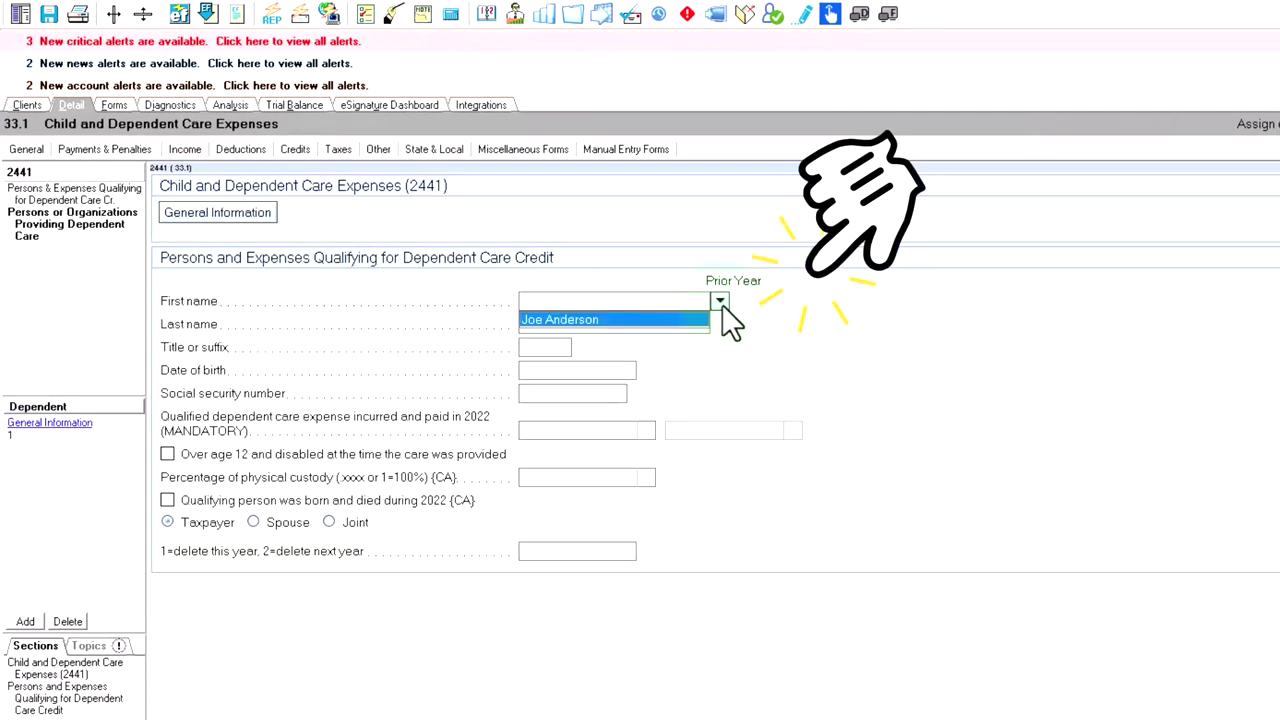
{"action": "left_click", "coordinate": [594, 320]}
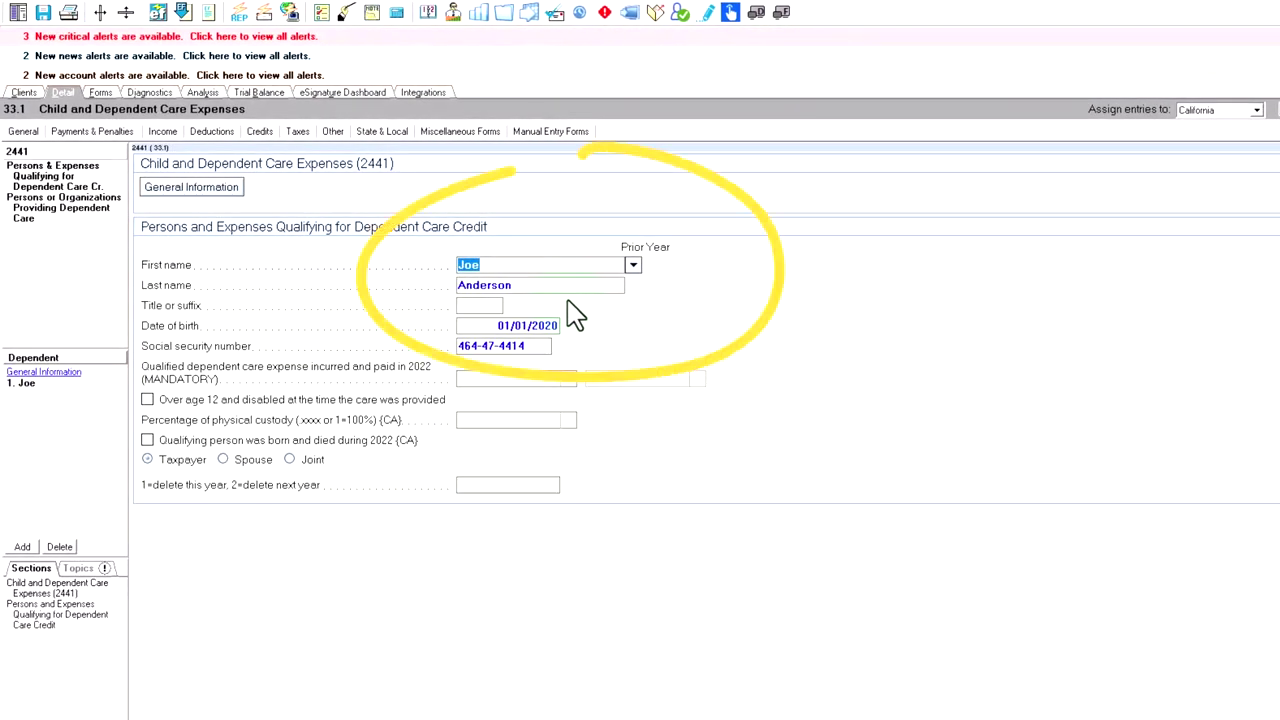
{"action": "left_click", "coordinate": [509, 386]}
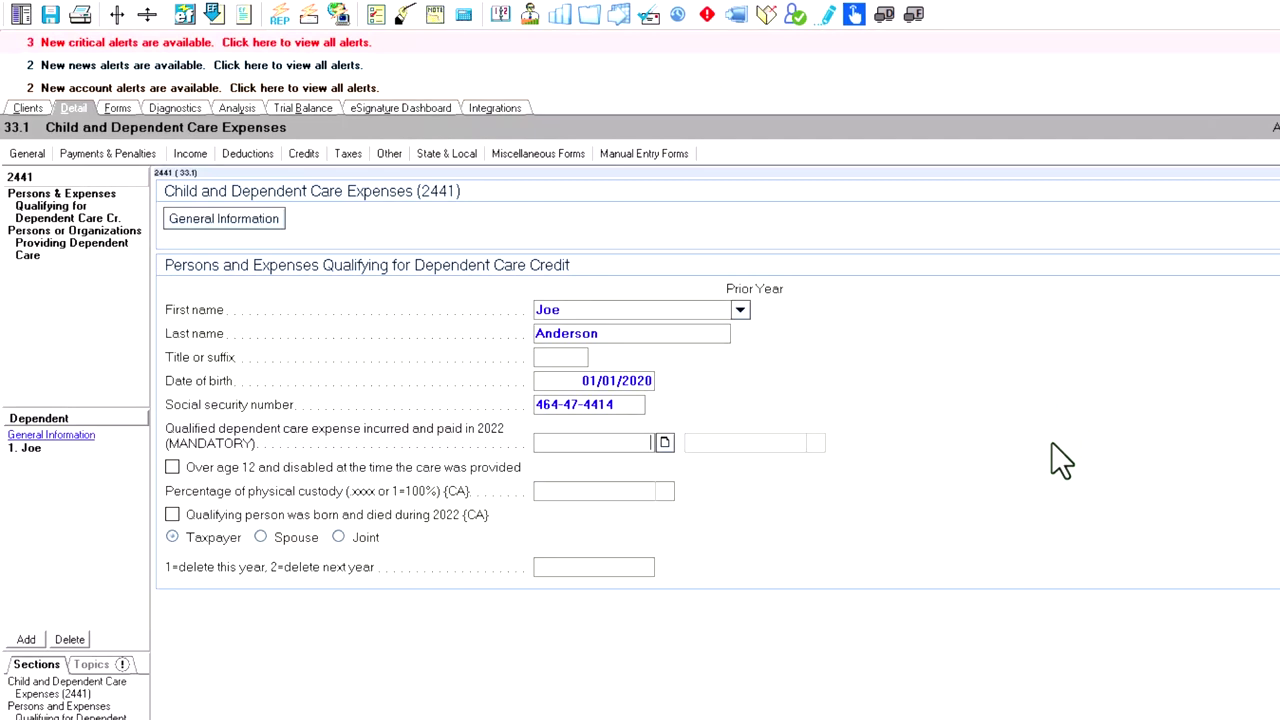
{"action": "type", "text": "5000"}
{"action": "key", "text": "Tab"}
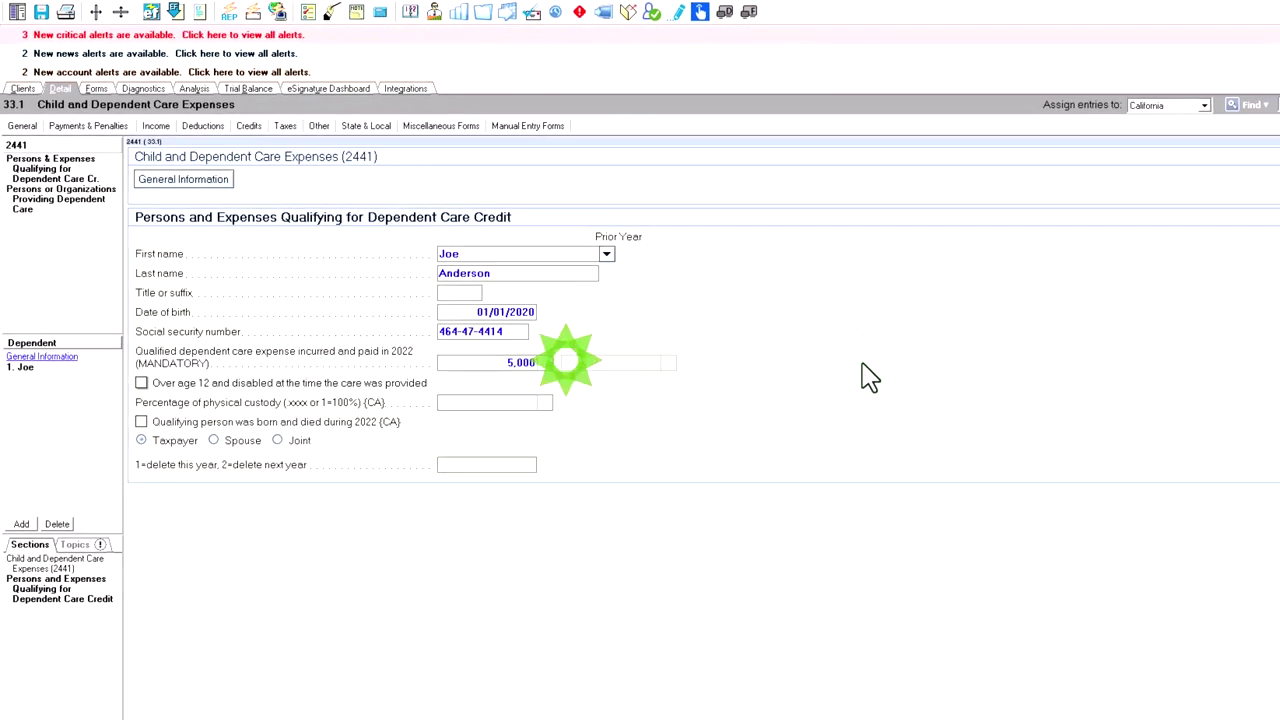
{"action": "left_click", "coordinate": [56, 210]}
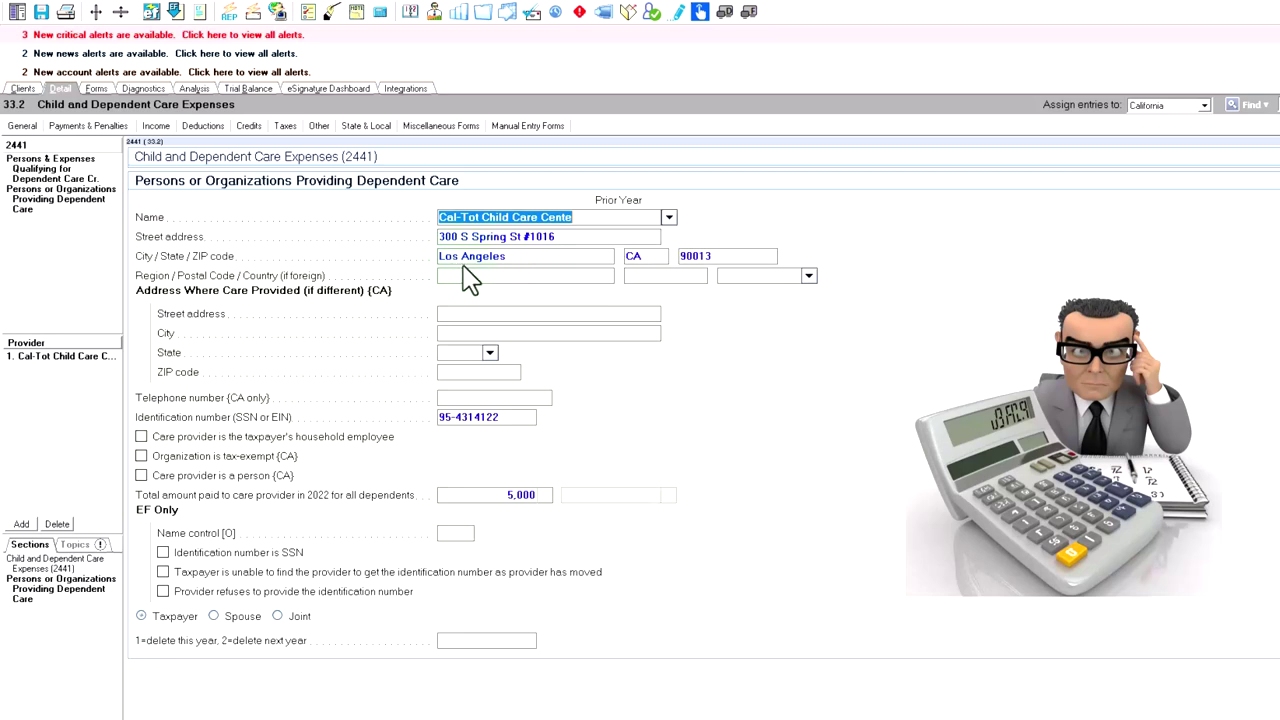
Verify the provider's ID number and 5,000 paid, then view Form 1040 page 2
{"action": "left_click", "coordinate": [490, 417]}
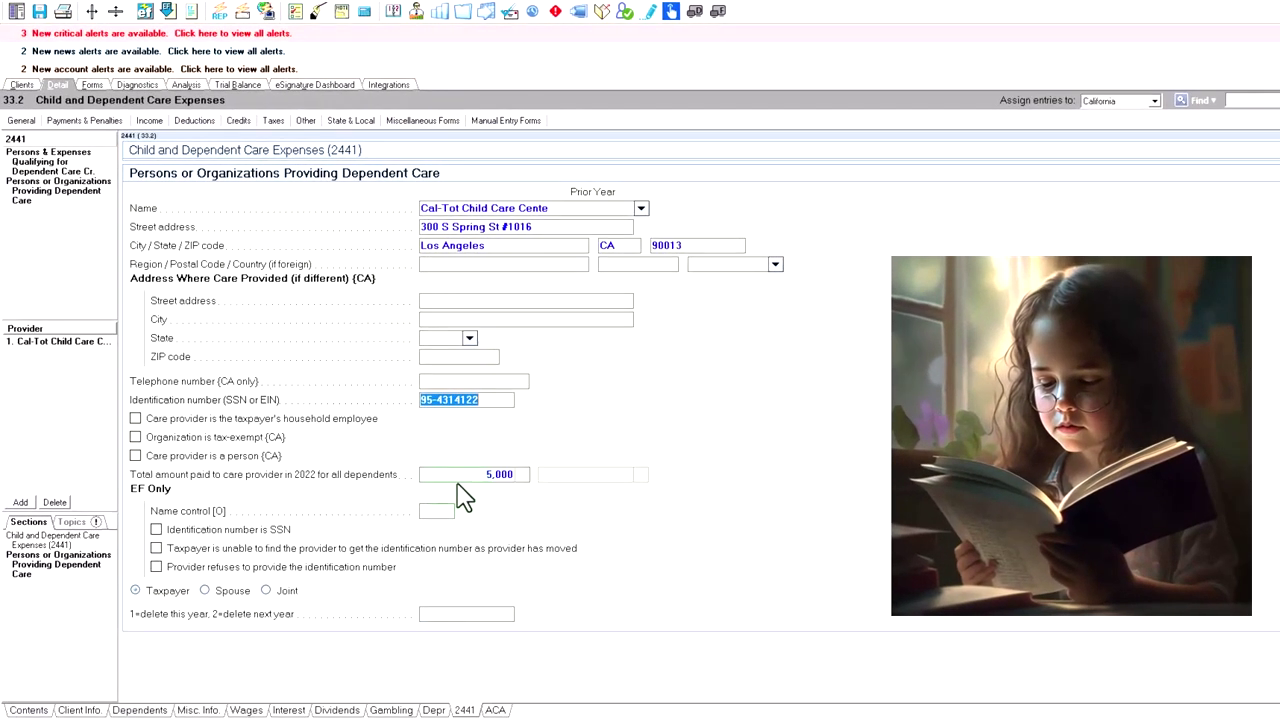
{"action": "left_click", "coordinate": [99, 86]}
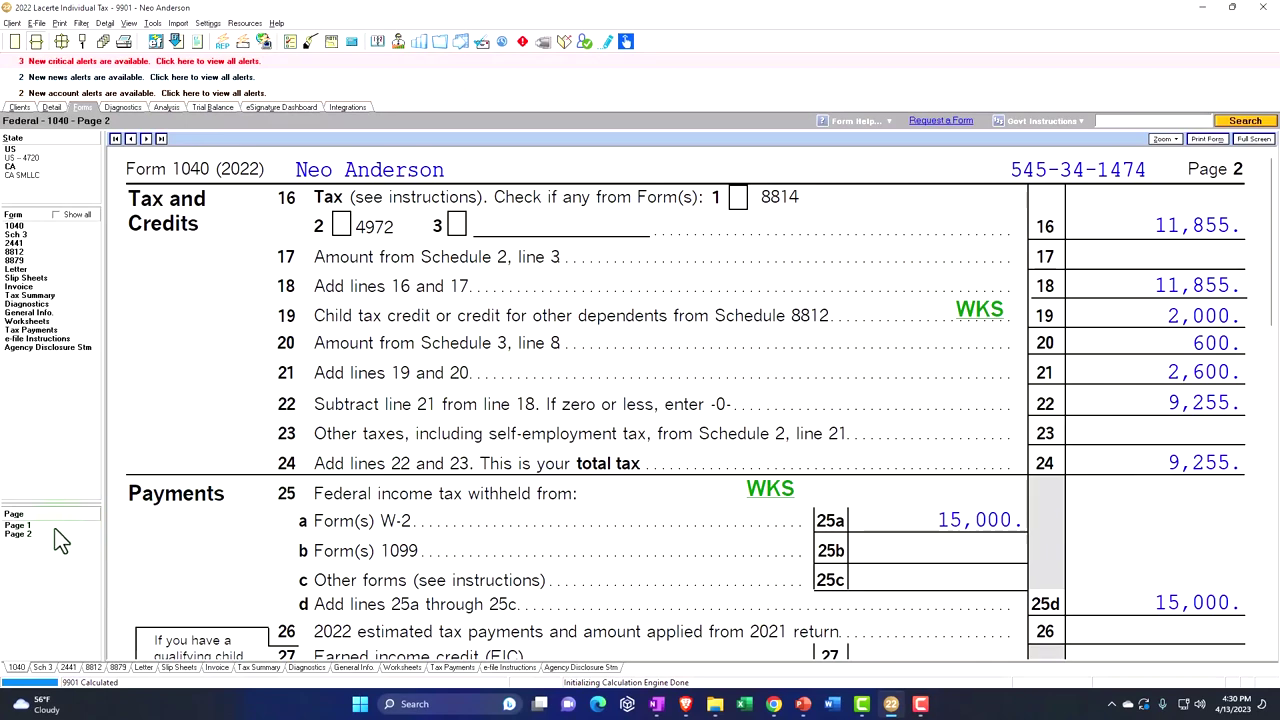
Scroll through Form 1040 page 1 and open Schedule 3 showing the 600 credit on line 2
{"action": "left_click", "coordinate": [20, 527]}
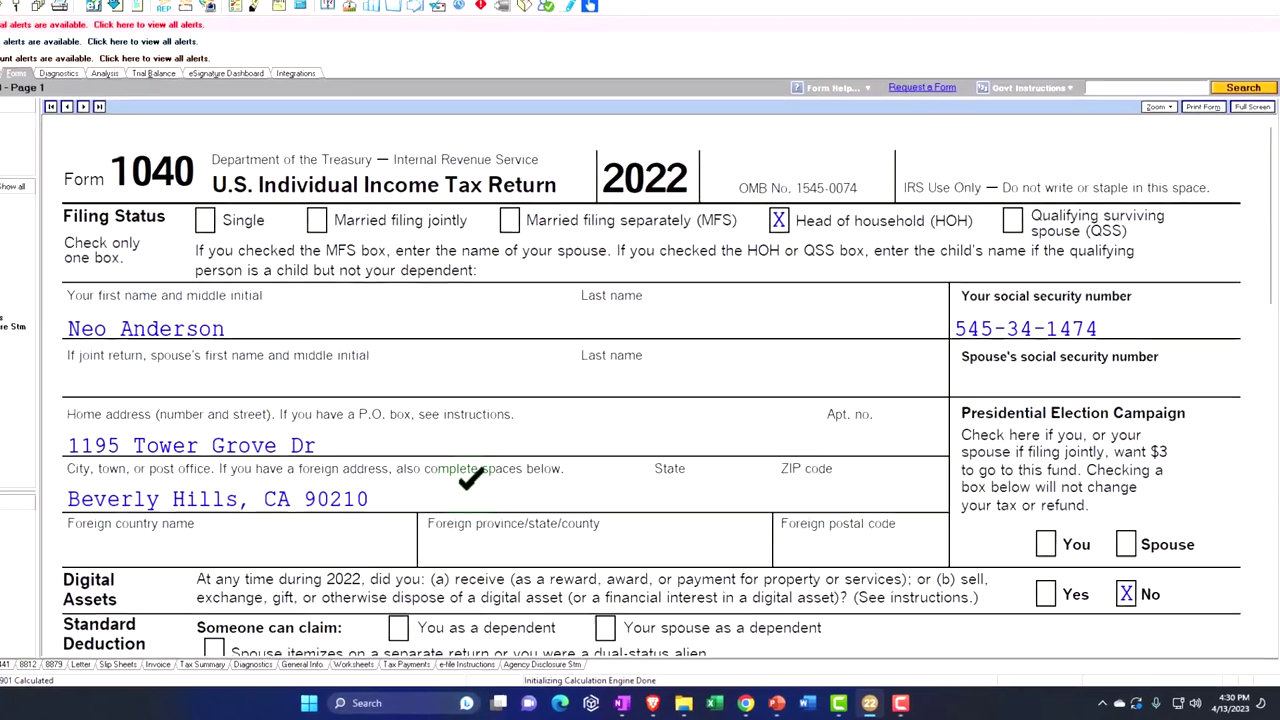
{"action": "scroll", "coordinate": [512, 490], "scroll_direction": "down", "scroll_amount": 5}
{"action": "scroll", "coordinate": [452, 490], "scroll_direction": "down", "scroll_amount": 5}
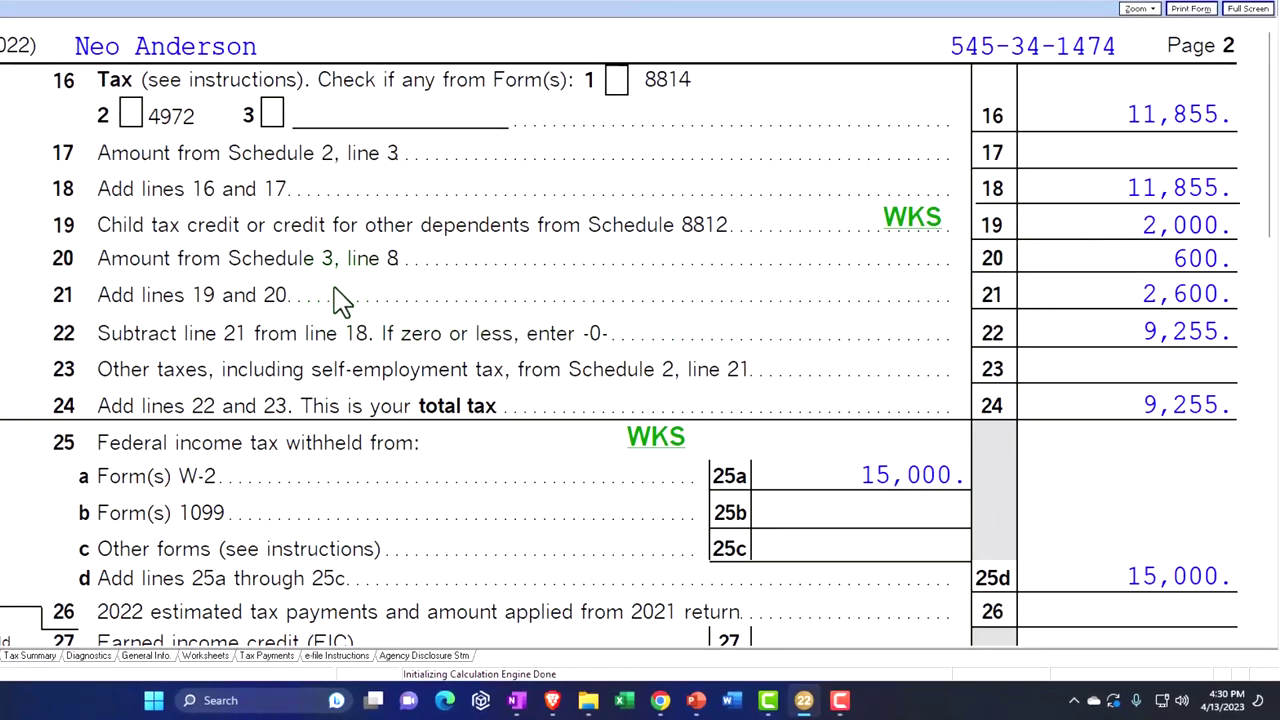
{"action": "left_click", "coordinate": [20, 126]}
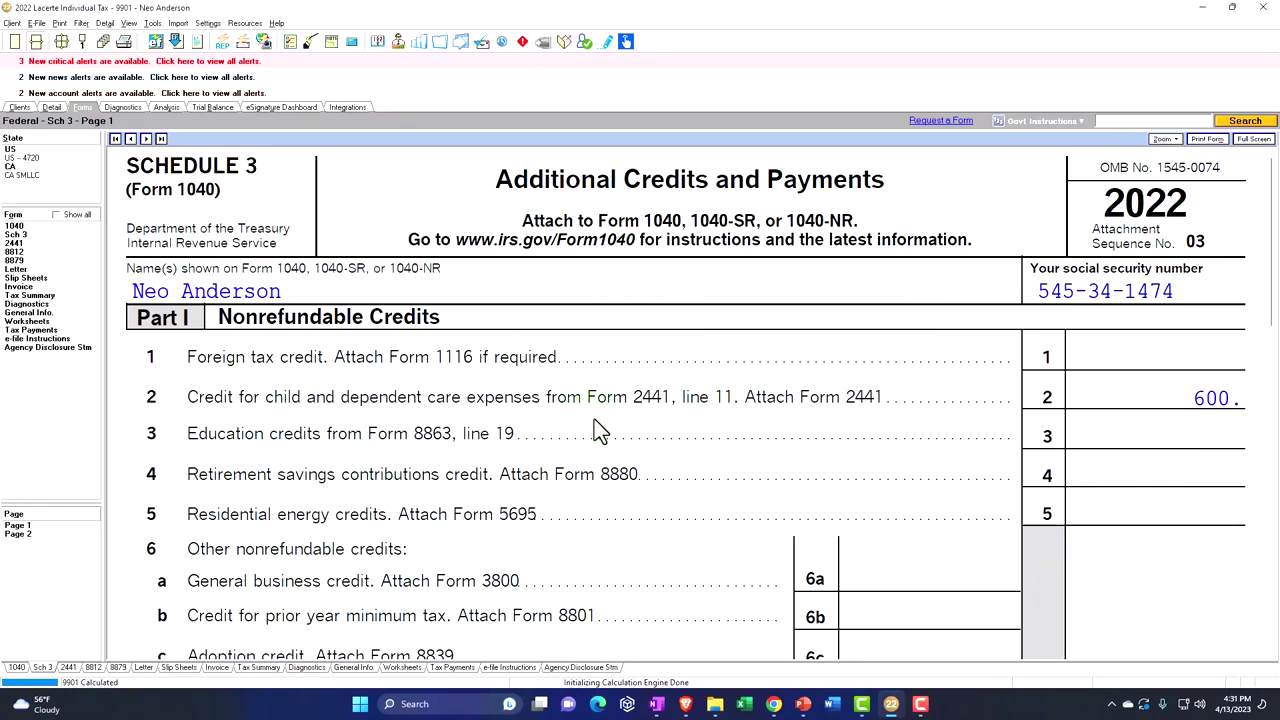
Open Form 2441 listing the care provider paid 5,000 and no household employee
{"action": "left_click", "coordinate": [22, 246]}
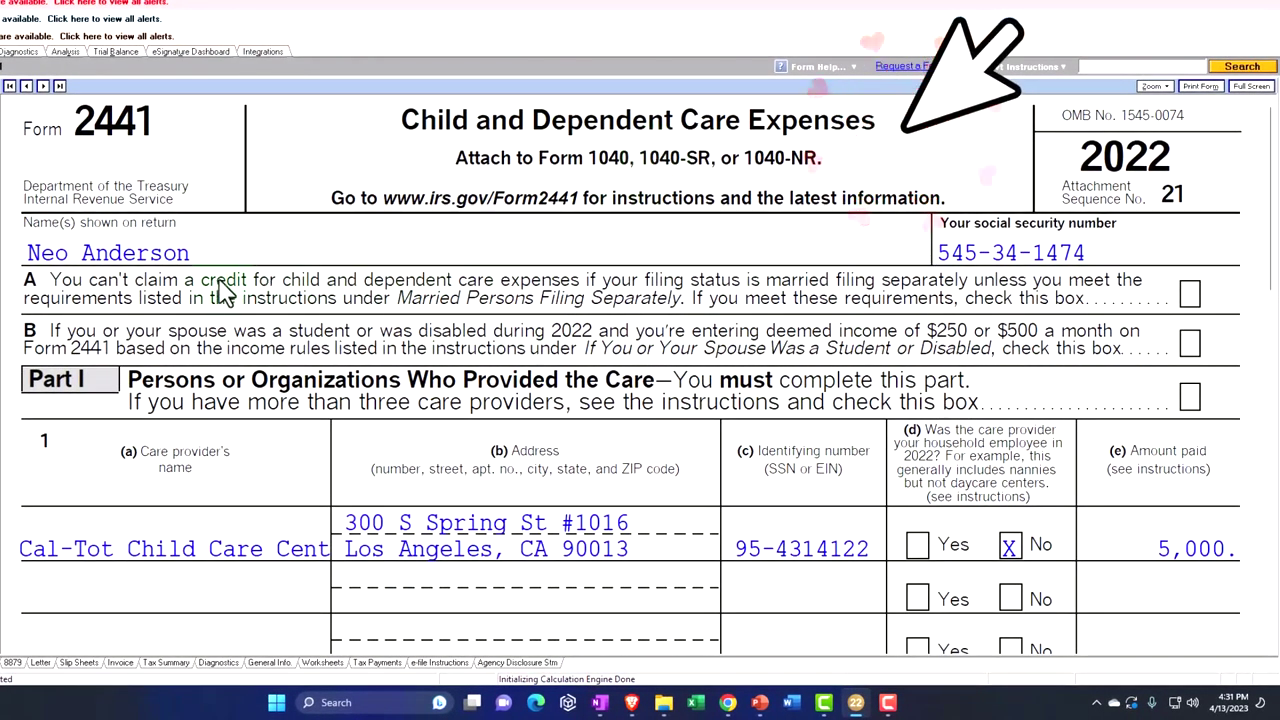
{"action": "scroll", "coordinate": [222, 290], "scroll_direction": "down", "scroll_amount": 2}
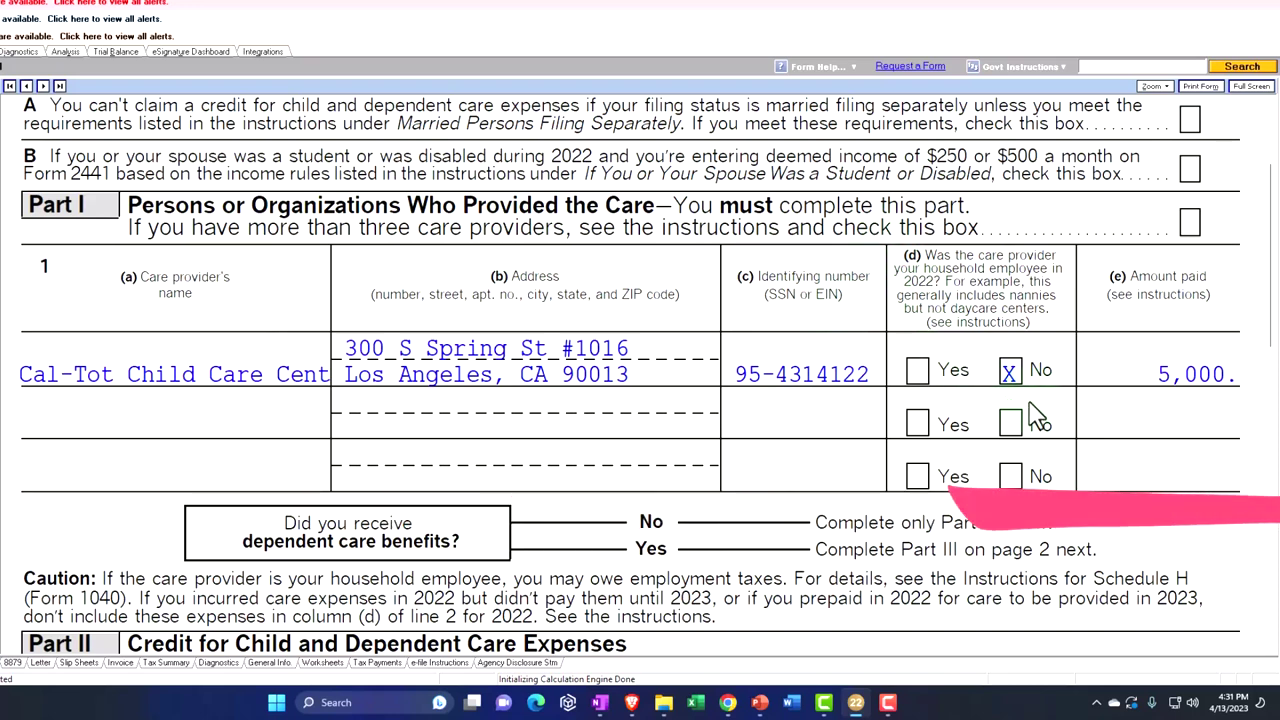
{"action": "scroll", "coordinate": [1035, 420], "scroll_direction": "down", "scroll_amount": 5}
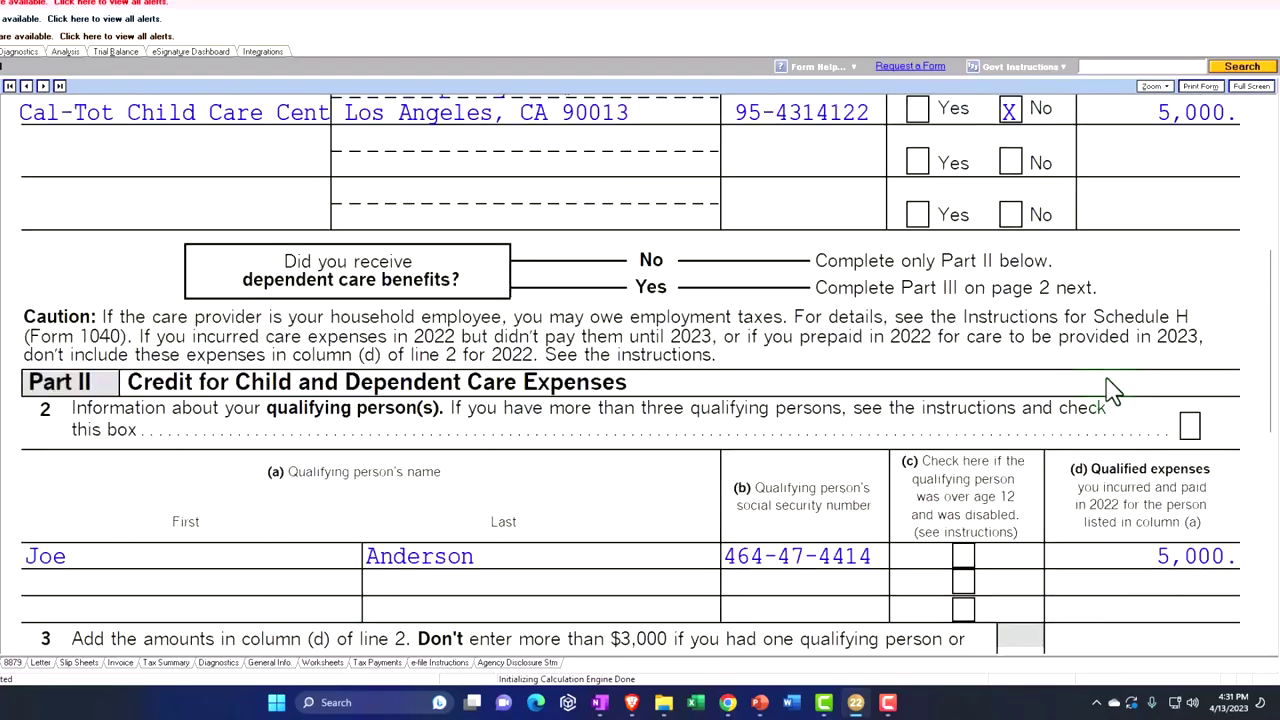
{"action": "scroll", "coordinate": [1113, 395], "scroll_direction": "down", "scroll_amount": 5}
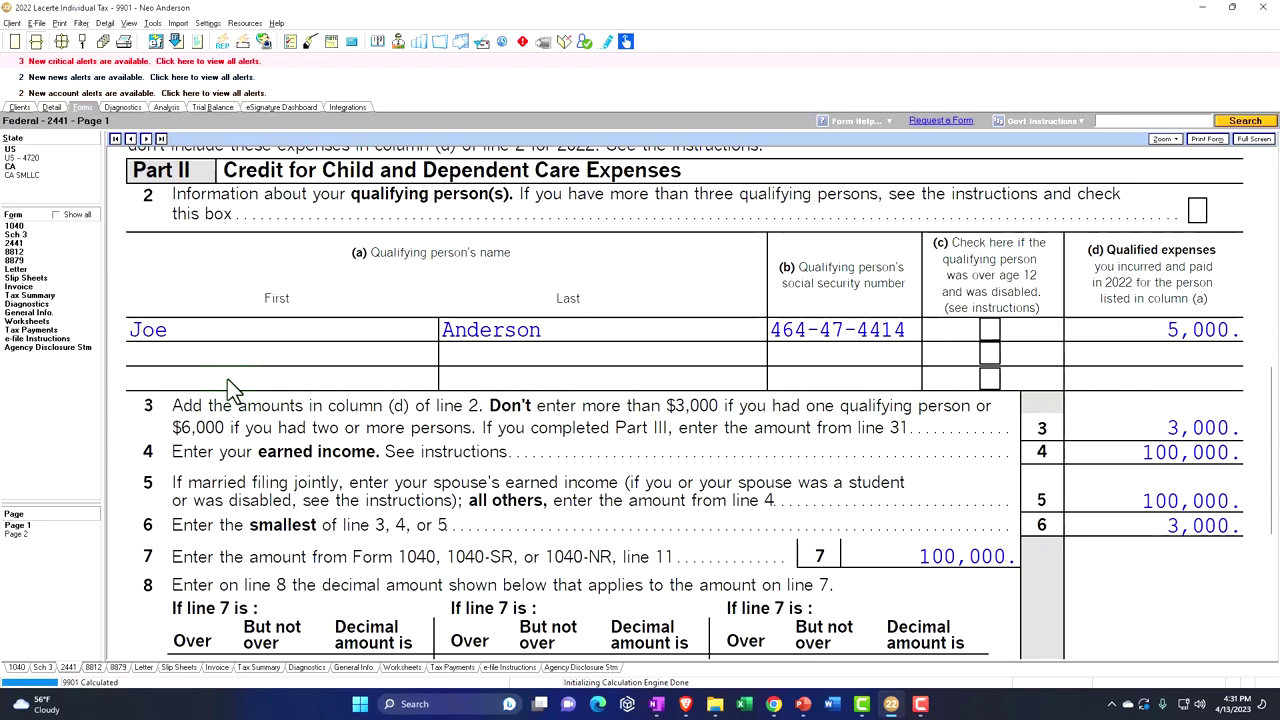
Check Form 2441 line 11's 600 credit (3,000 × .20), then go back to Schedule 3
{"action": "scroll", "coordinate": [227, 378], "scroll_direction": "down", "scroll_amount": 2}
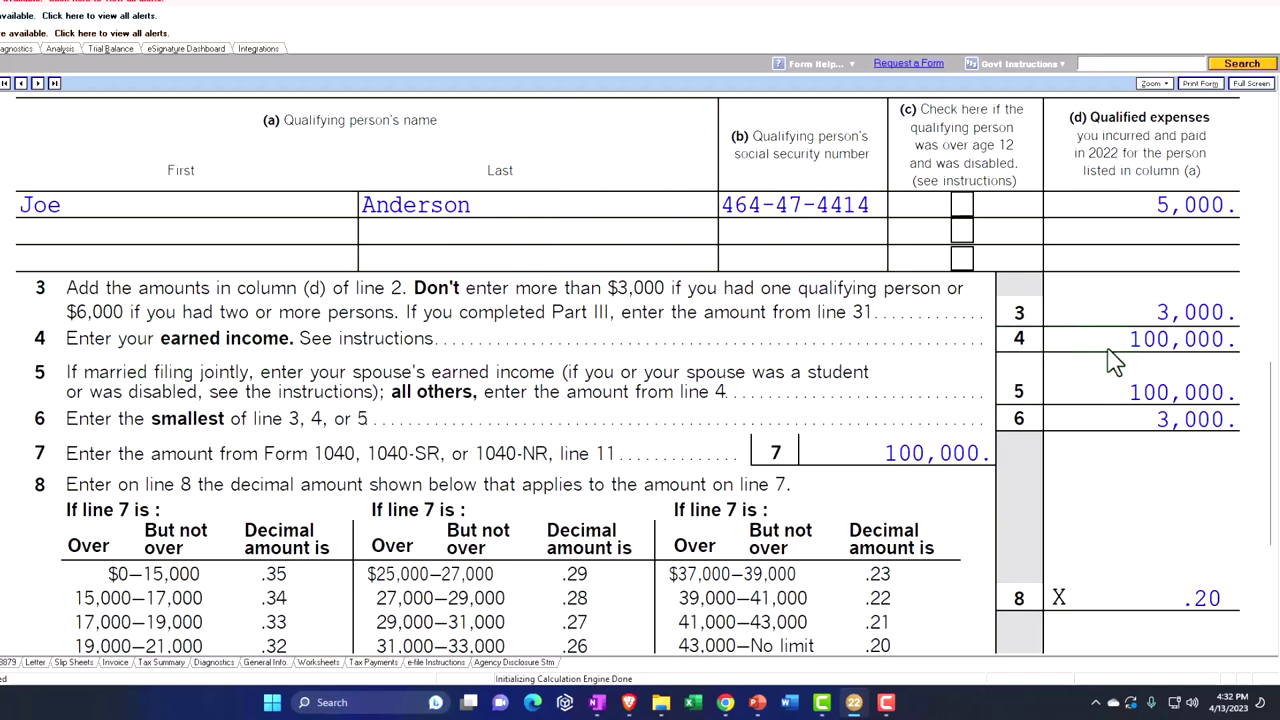
{"action": "scroll", "coordinate": [1115, 362], "scroll_direction": "down", "scroll_amount": 2}
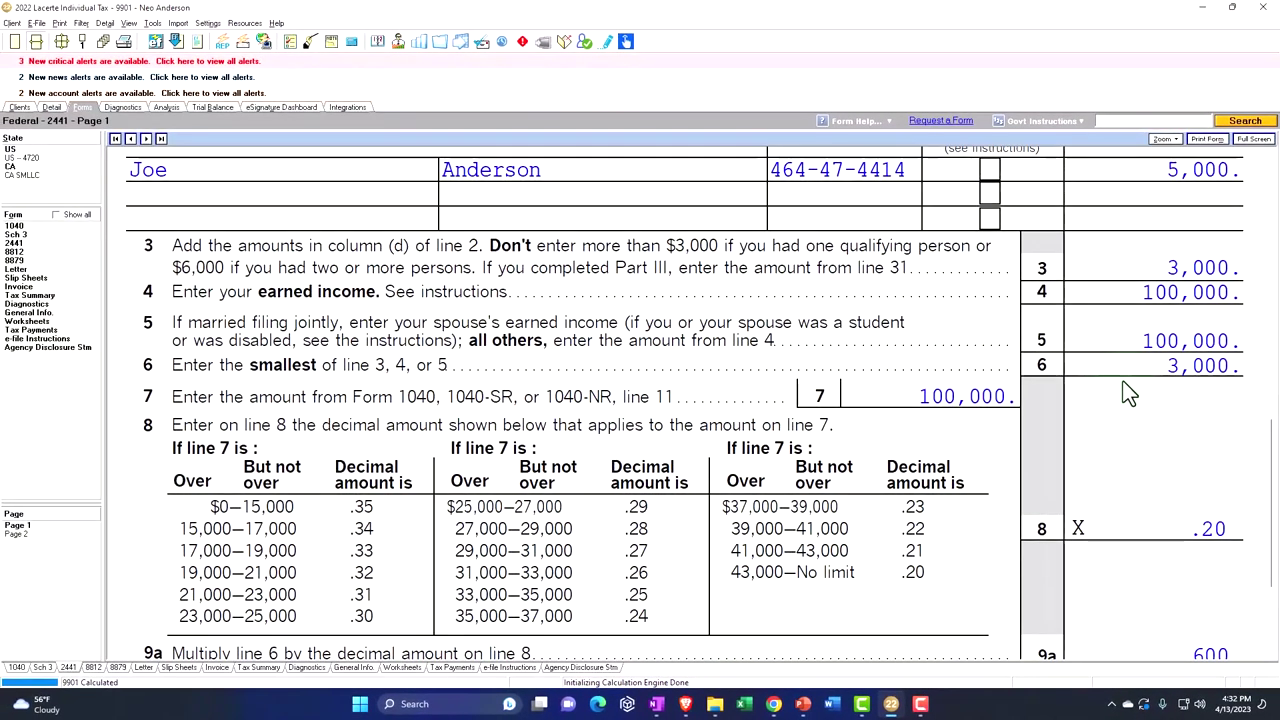
{"action": "scroll", "coordinate": [1128, 393], "scroll_direction": "down", "scroll_amount": 2}
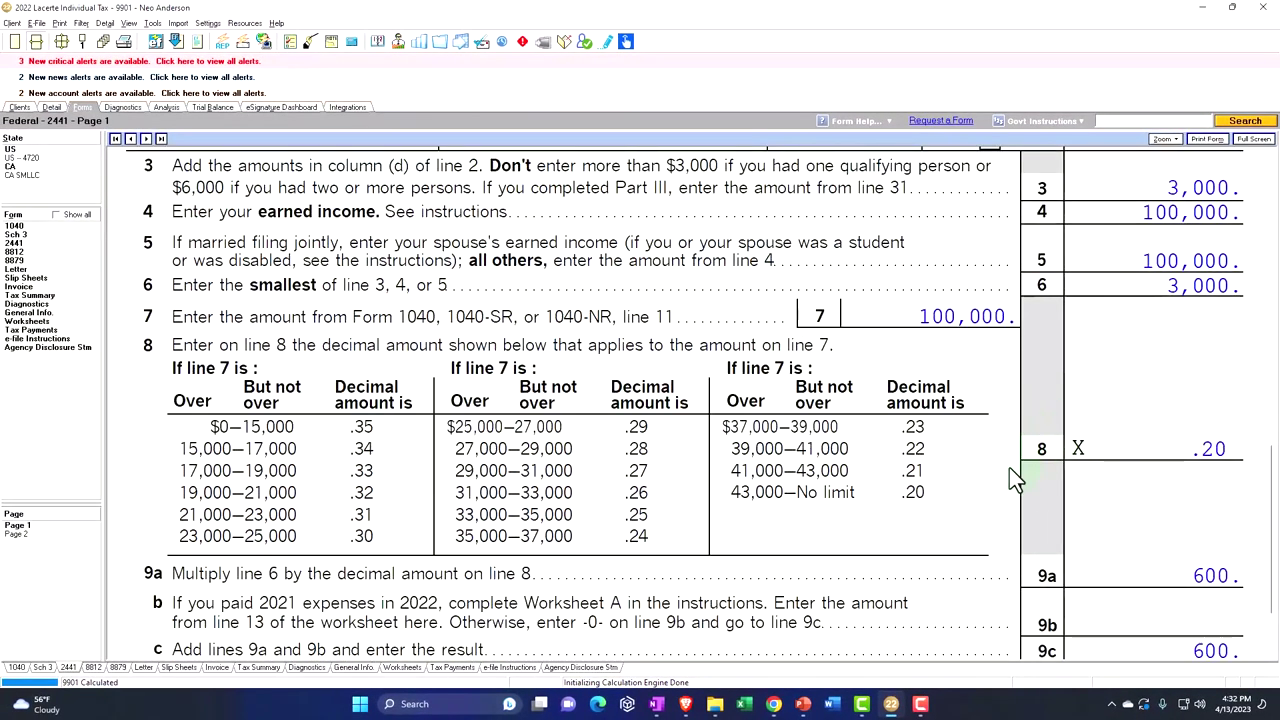
{"action": "left_click", "coordinate": [1166, 295]}
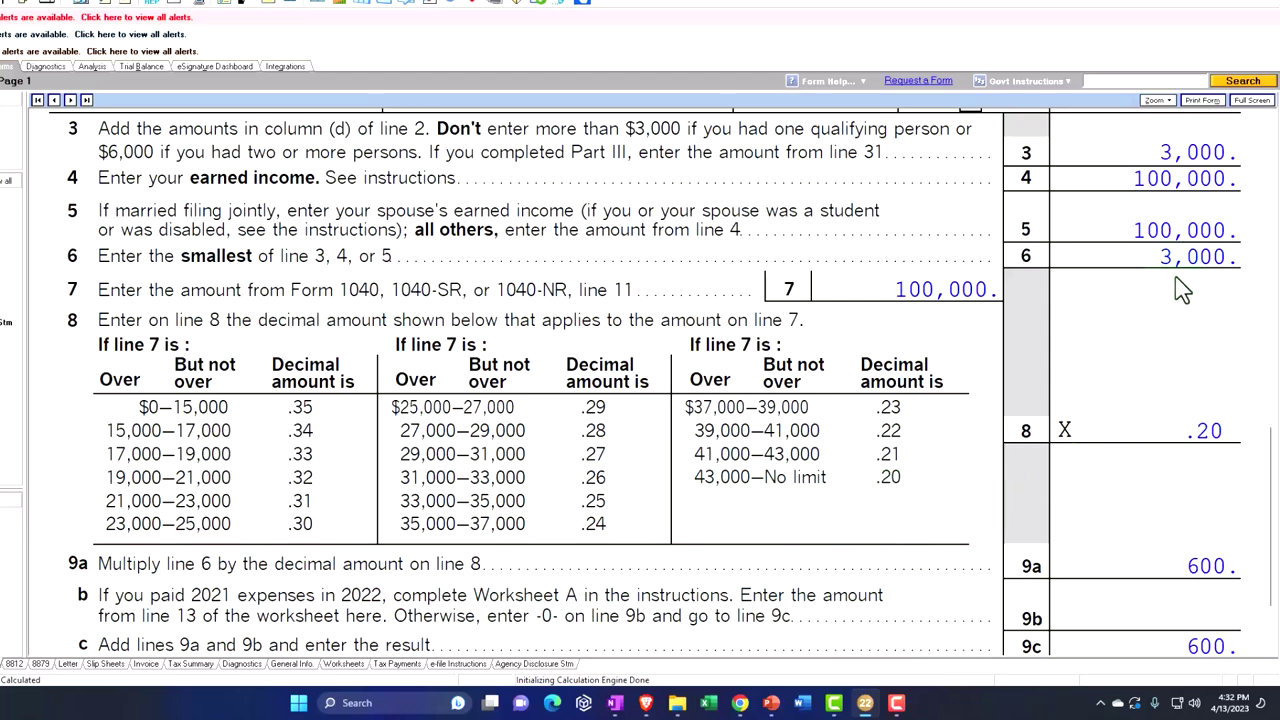
{"action": "scroll", "coordinate": [1180, 531], "scroll_direction": "down", "scroll_amount": 1}
{"action": "scroll", "coordinate": [1180, 531], "scroll_direction": "down", "scroll_amount": 1}
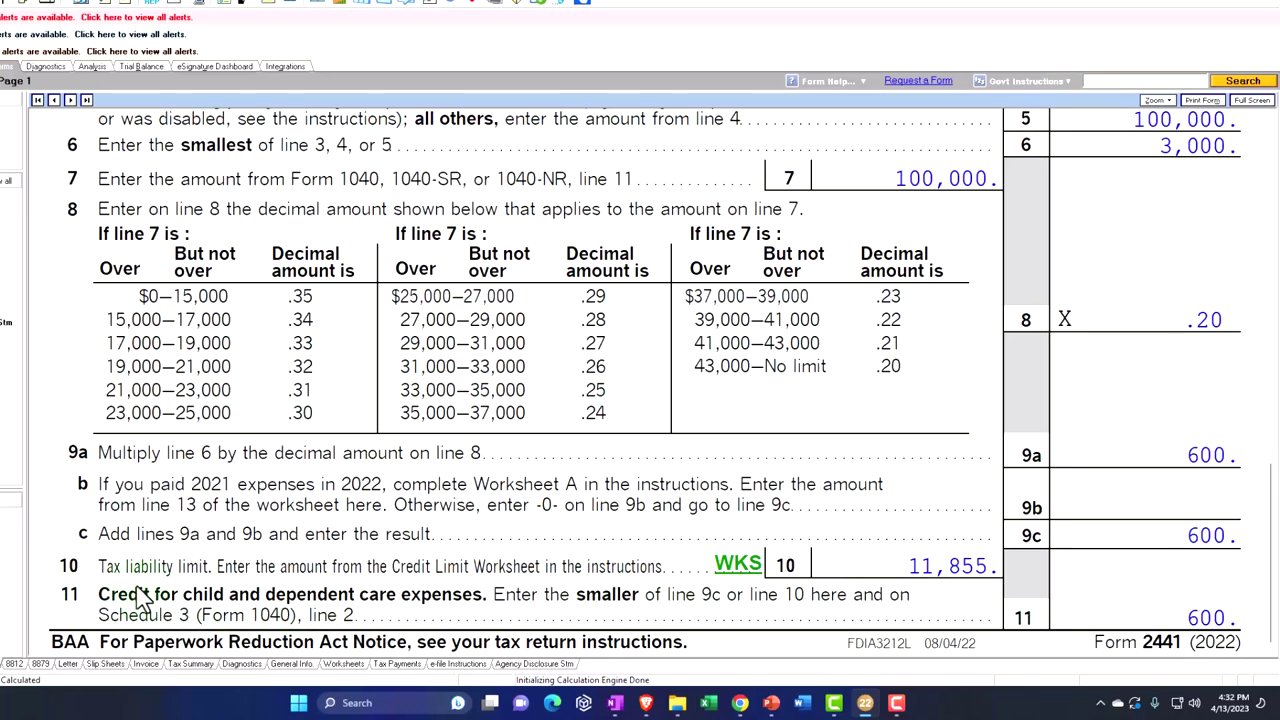
{"action": "left_click", "coordinate": [300, 525]}
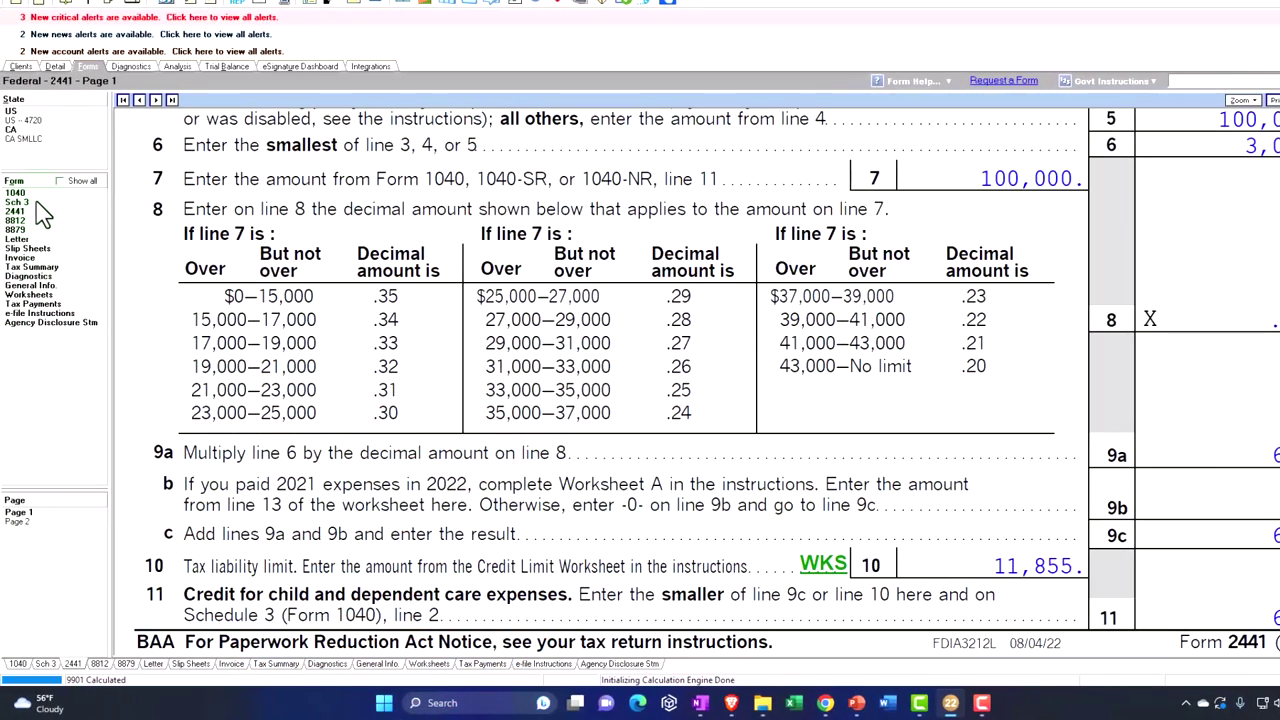
{"action": "left_click", "coordinate": [17, 205]}
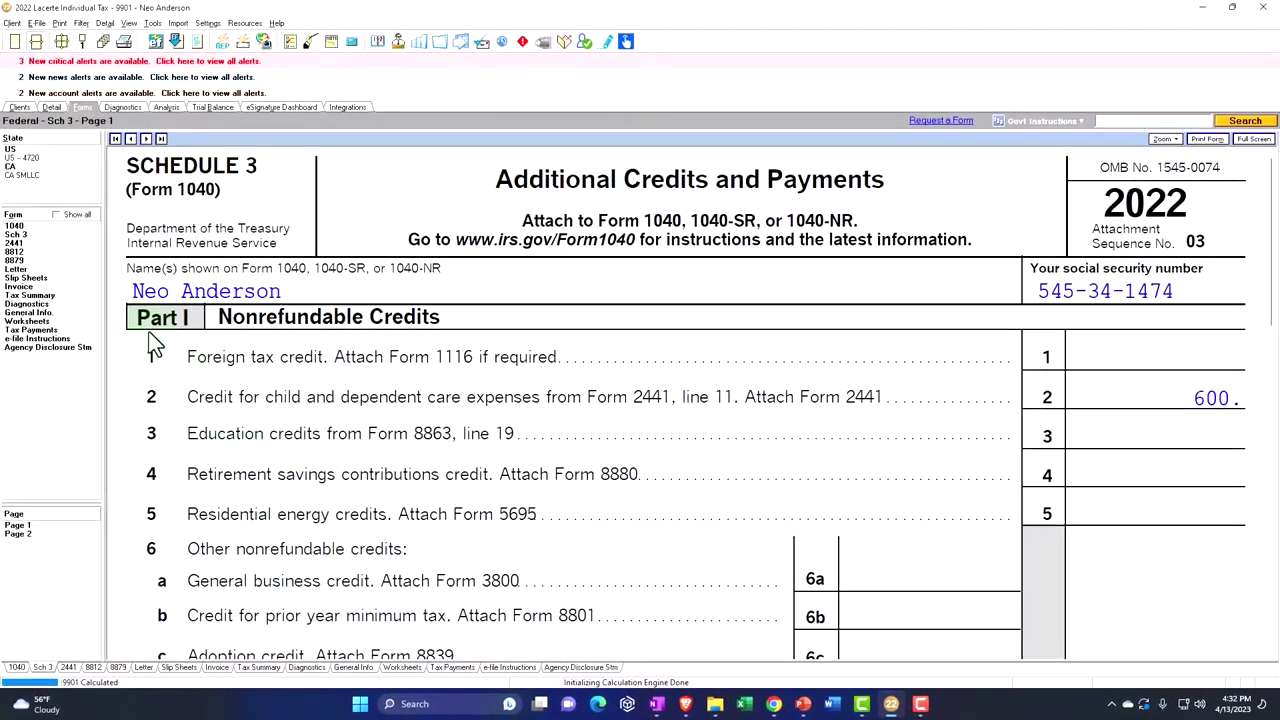
Review Form 1040 income lines and page 2 with the 600 credit and 9,255 total tax
{"action": "left_click", "coordinate": [46, 205]}
{"action": "scroll", "coordinate": [582, 455], "scroll_direction": "down", "scroll_amount": 10}
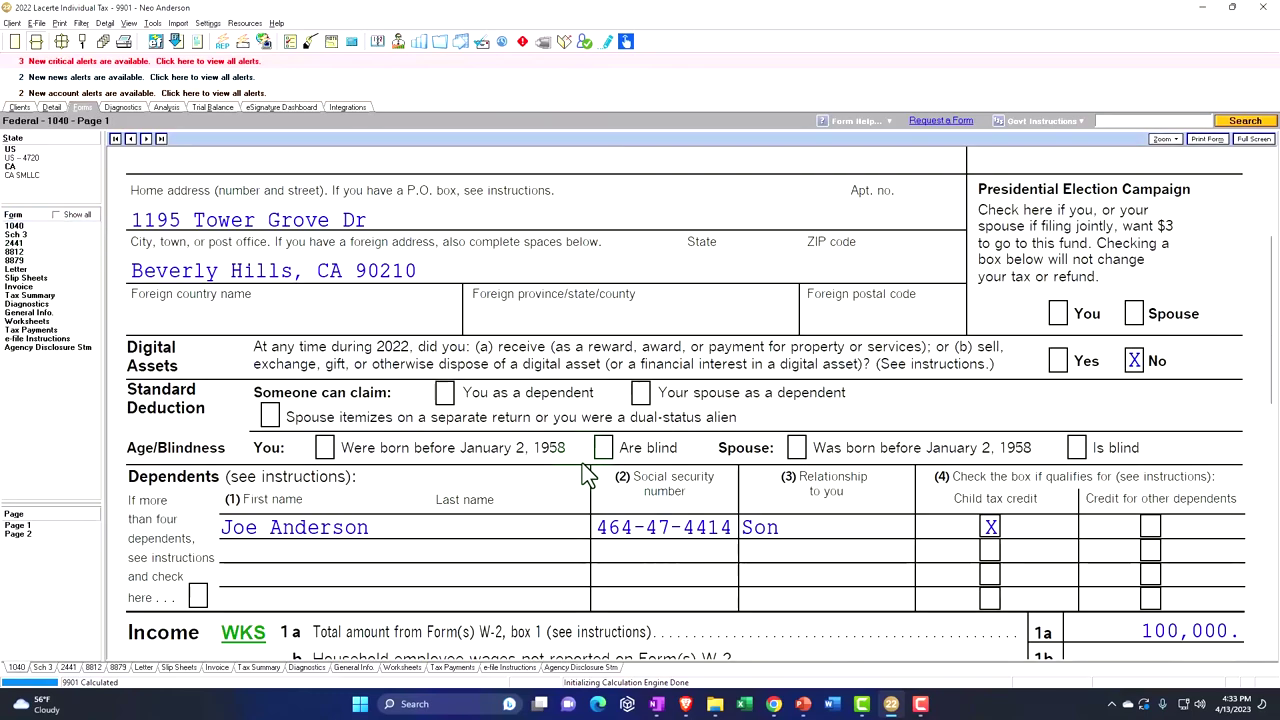
{"action": "scroll", "coordinate": [582, 463], "scroll_direction": "down", "scroll_amount": 3}
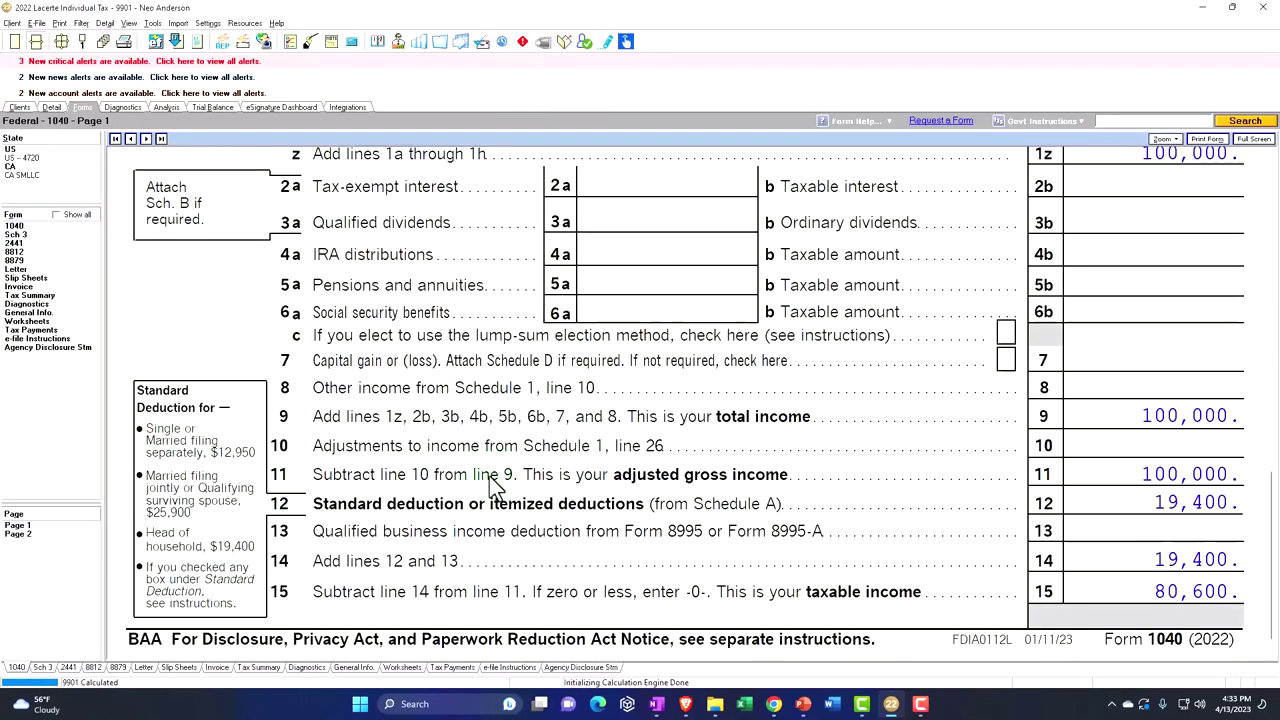
{"action": "left_click", "coordinate": [39, 533]}
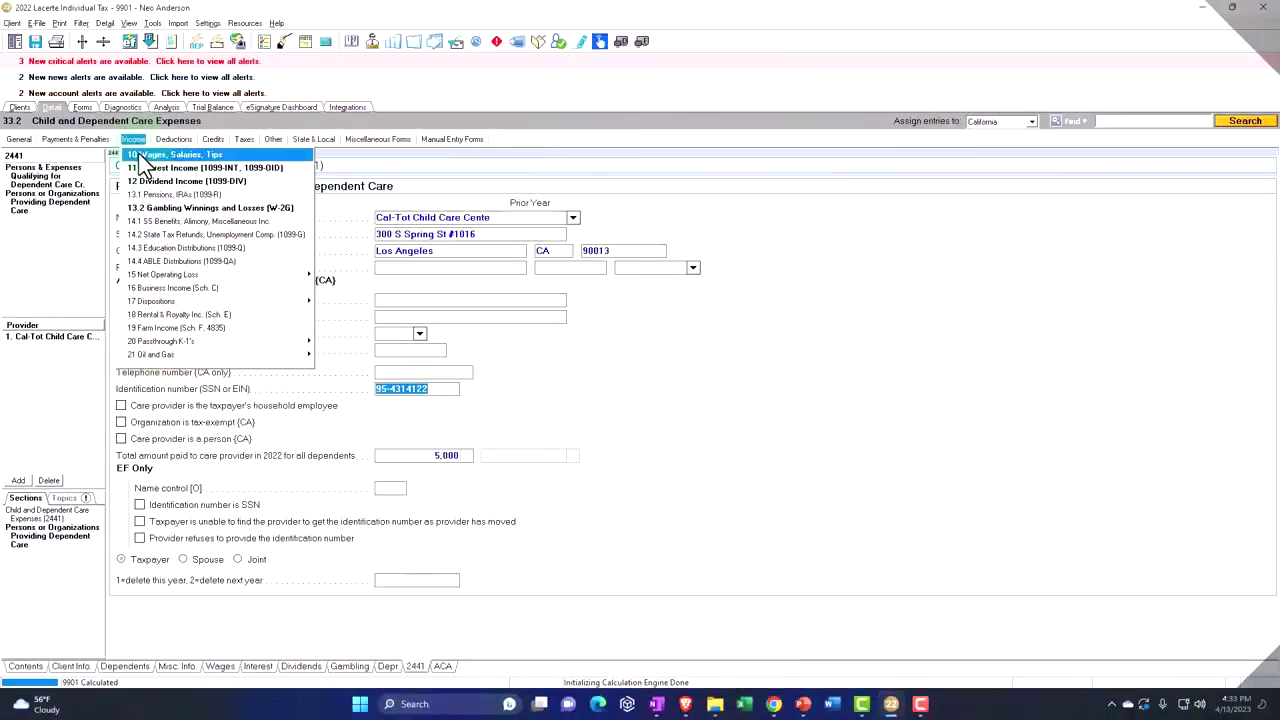
Clear the 100,000 W-2 wages and 15,000 federal withholding to zero
{"action": "left_click", "coordinate": [145, 156]}
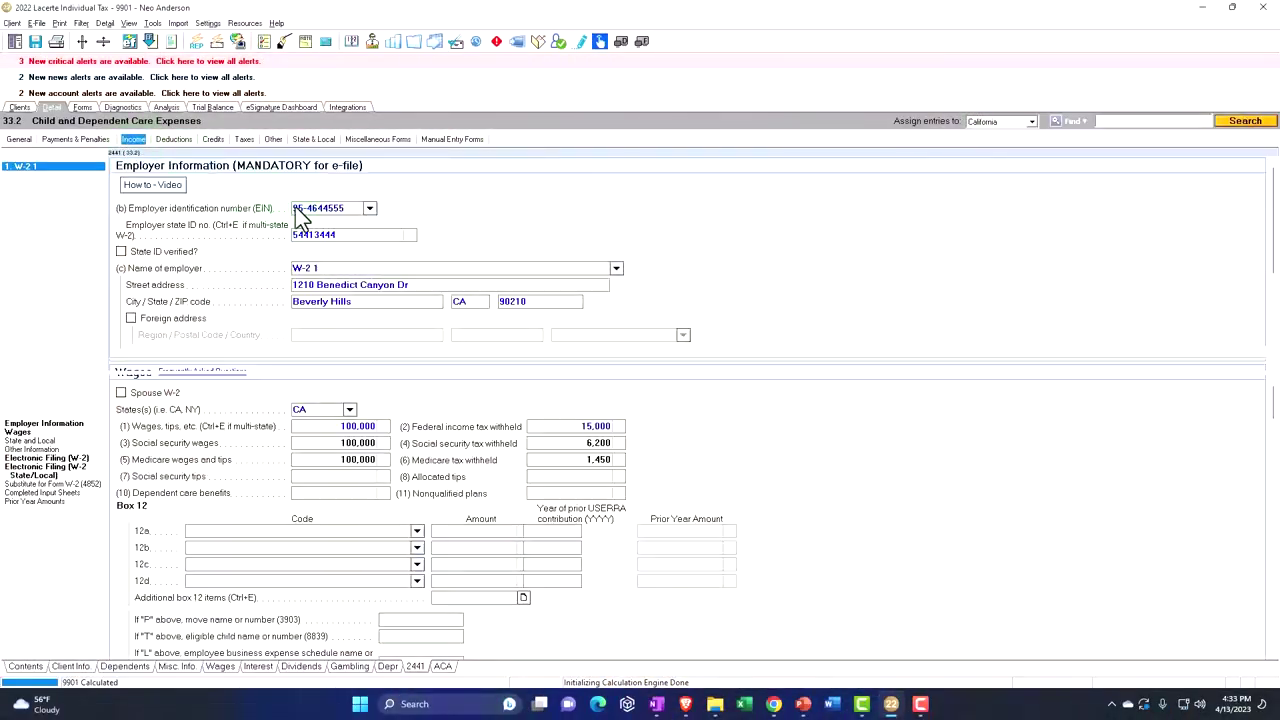
{"action": "left_click", "coordinate": [648, 229]}
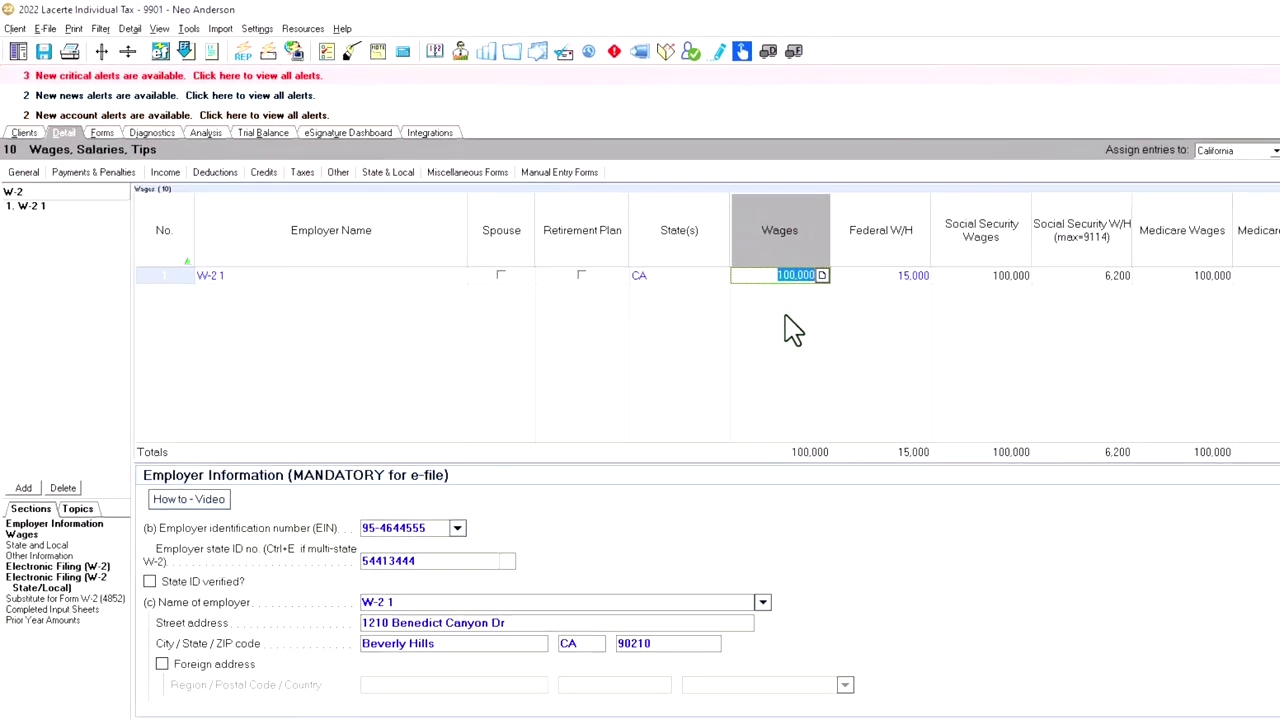
{"action": "key", "text": "Delete"}
{"action": "key", "text": "Tab"}
{"action": "key", "text": "Delete"}
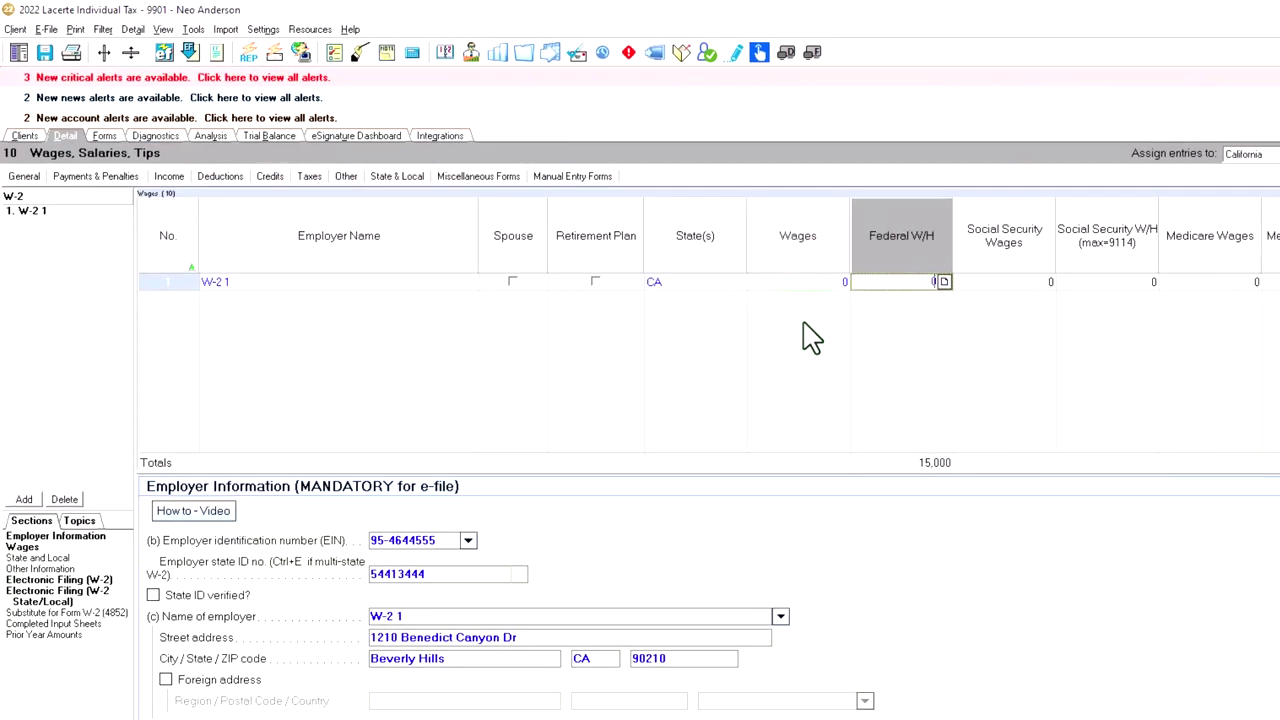
{"action": "key", "text": "Tab"}
{"action": "left_click", "coordinate": [169, 177]}
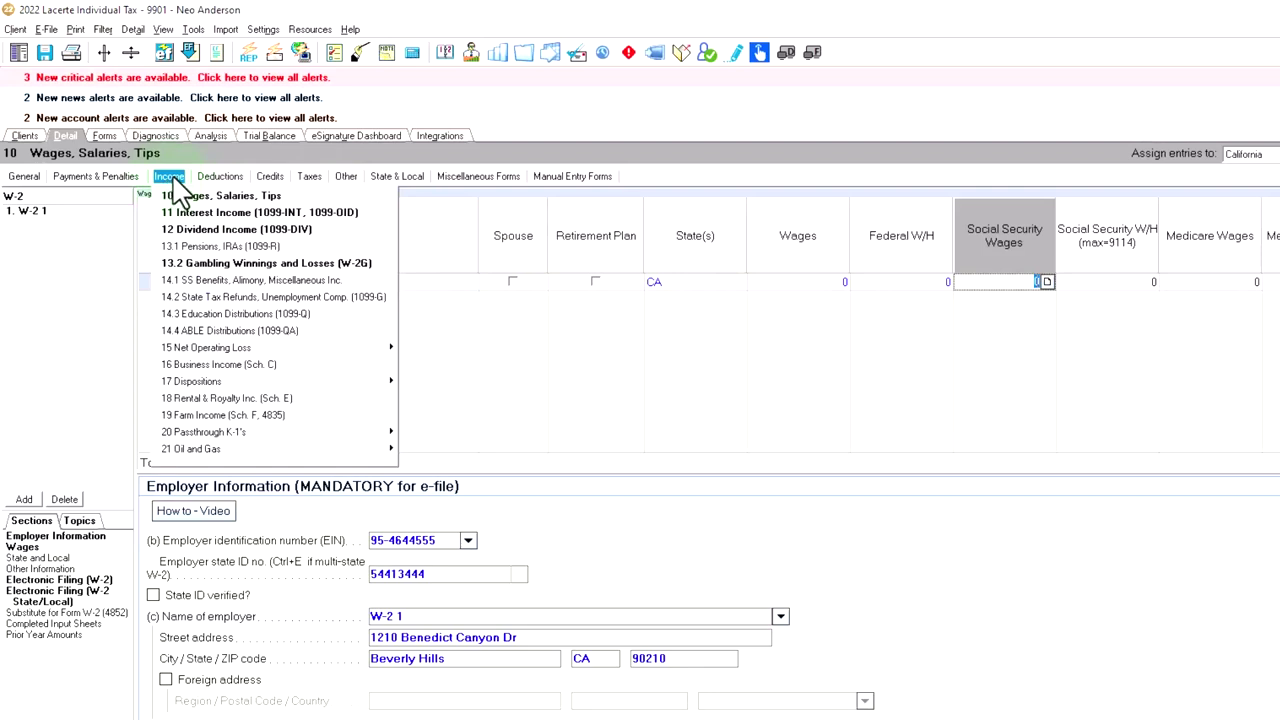
Enter 10,000 of Bank 1 interest and view Form 1040 page 2 showing zero total tax
{"action": "left_click", "coordinate": [205, 213]}
{"action": "key", "text": "Tab"}
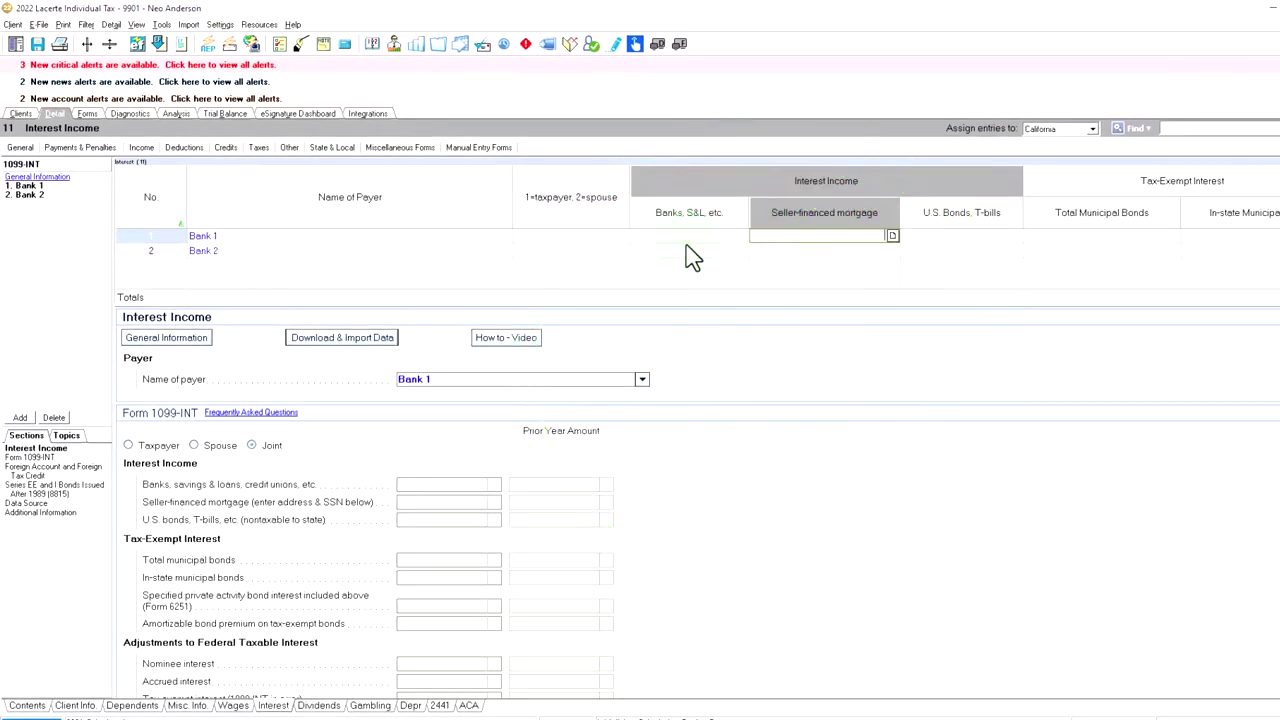
{"action": "key", "text": "shift+Tab"}
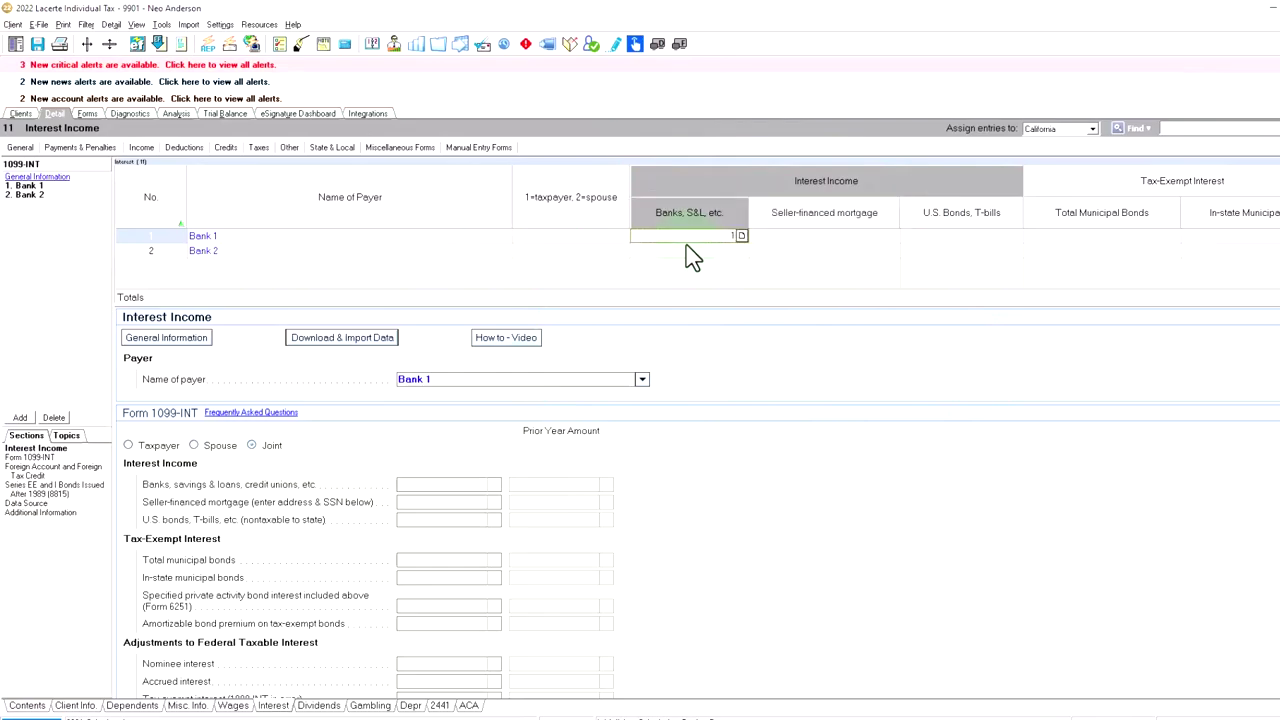
{"action": "type", "text": "10,000"}
{"action": "key", "text": "Tab"}
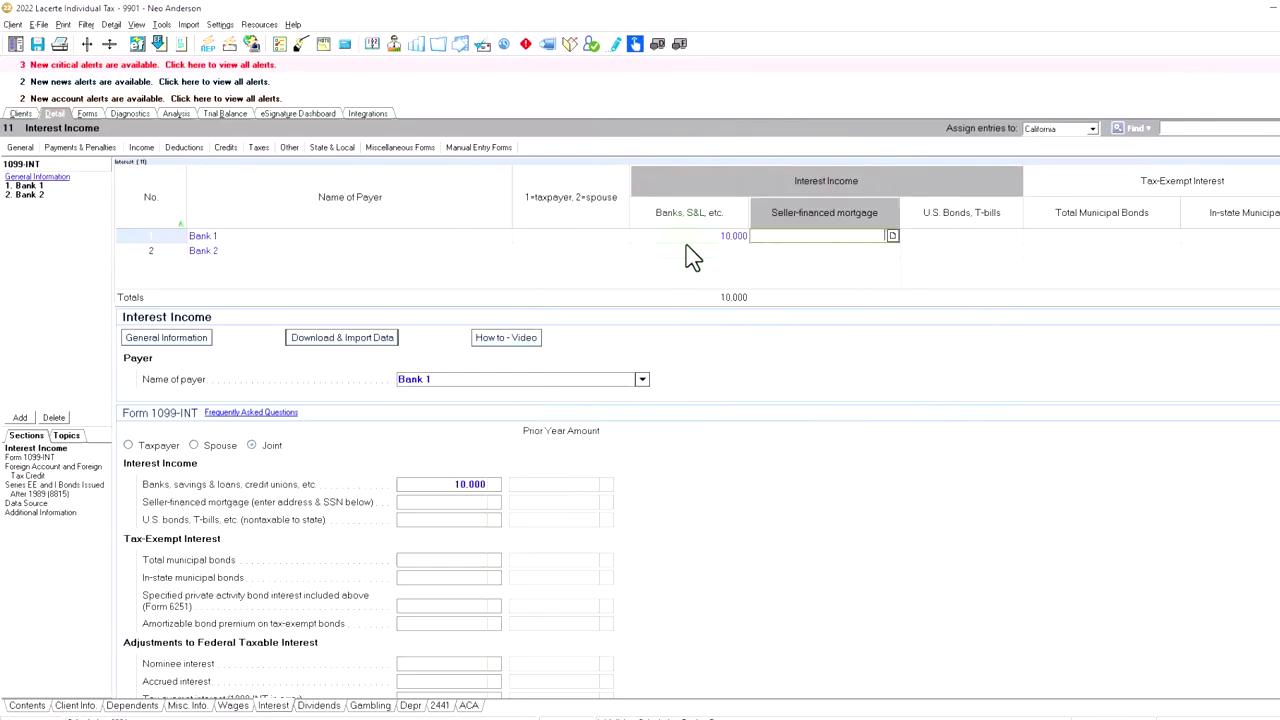
{"action": "left_click", "coordinate": [87, 113]}
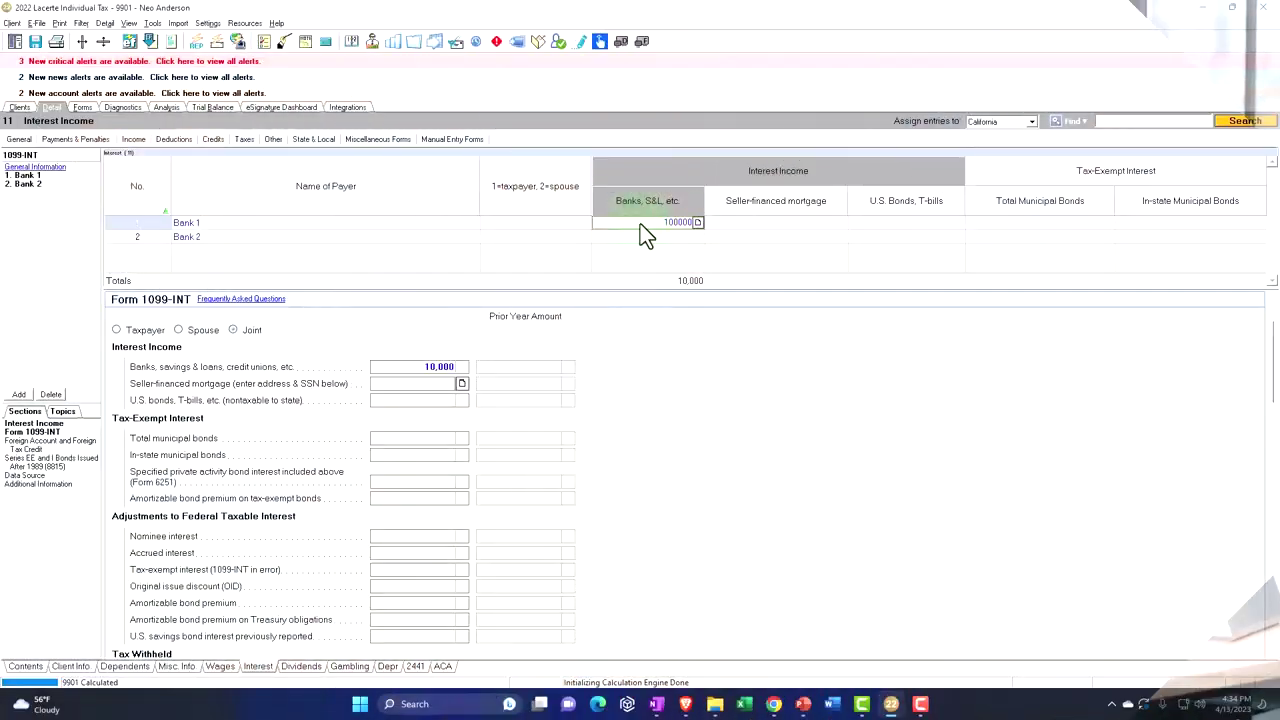
Commit 100,000 as Bank 1's Banks, S&L interest amount
{"action": "key", "text": "Tab"}
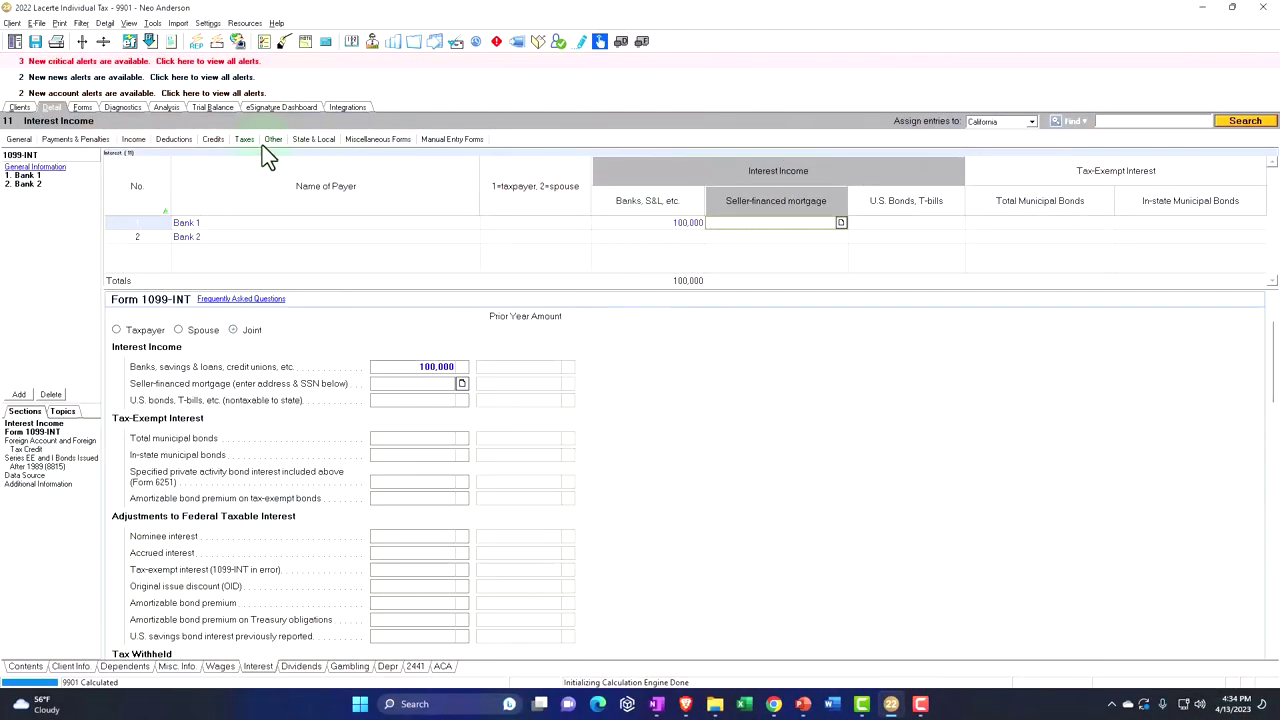
Check Form 1040 line 2b showing 100,000 taxable interest and 100,000 total income
{"action": "left_click", "coordinate": [84, 107]}
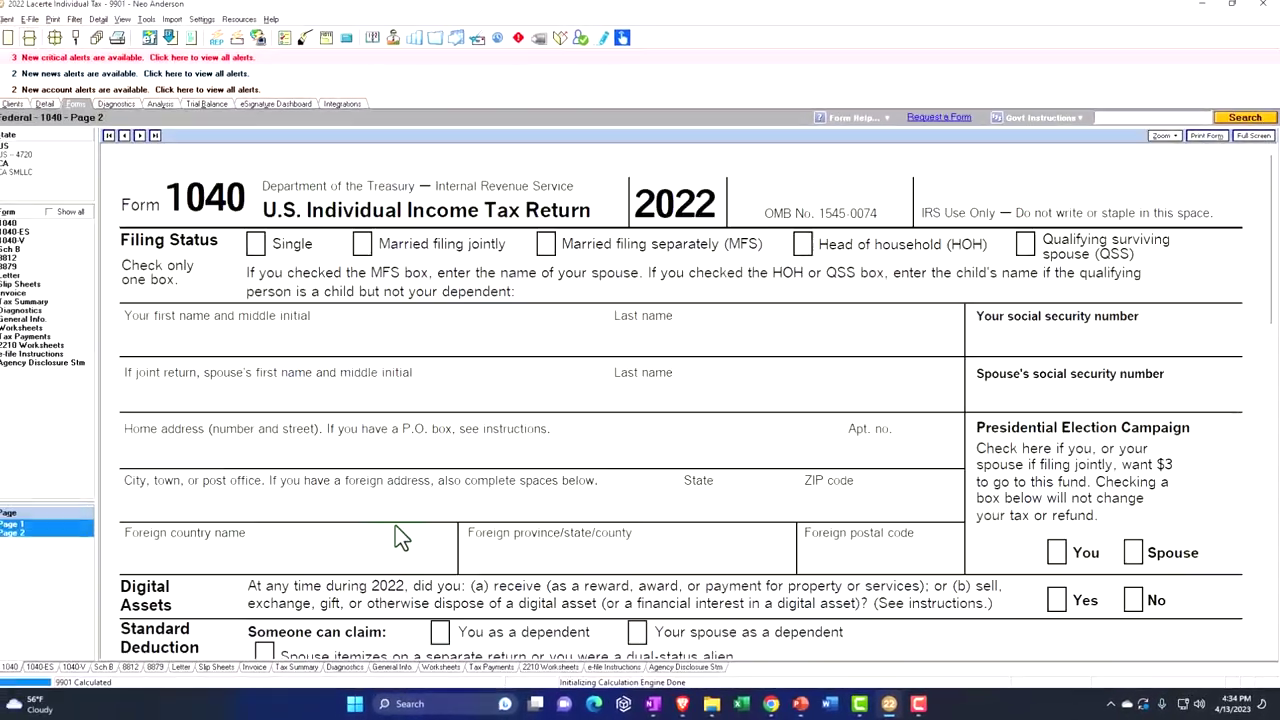
{"action": "scroll", "coordinate": [898, 490], "scroll_direction": "down", "scroll_amount": 2}
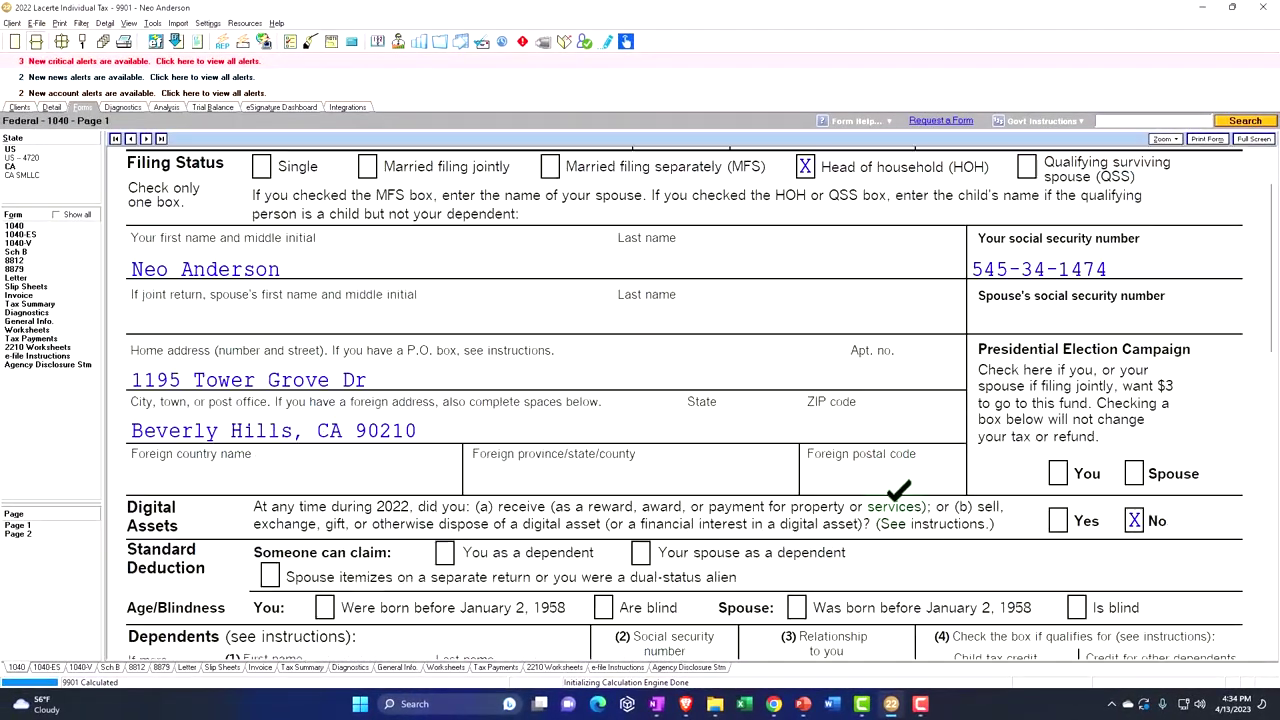
{"action": "scroll", "coordinate": [898, 490], "scroll_direction": "down", "scroll_amount": 5}
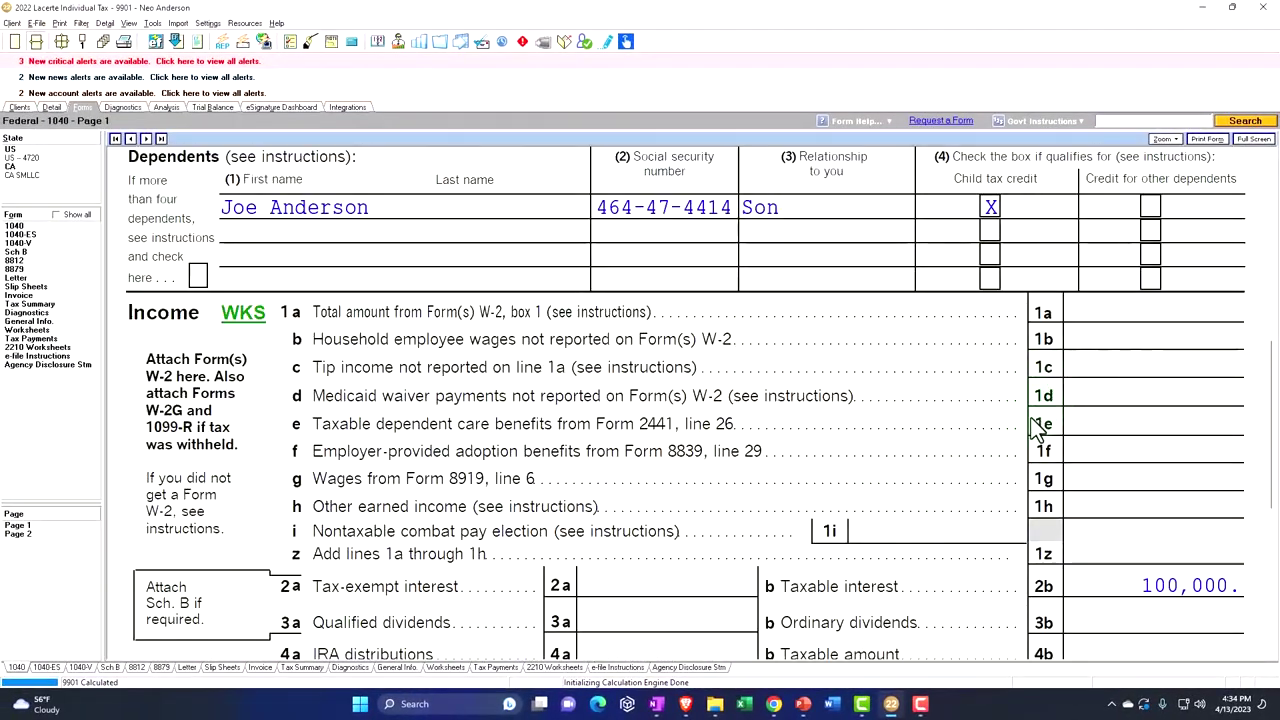
{"action": "scroll", "coordinate": [1040, 425], "scroll_direction": "down", "scroll_amount": 2}
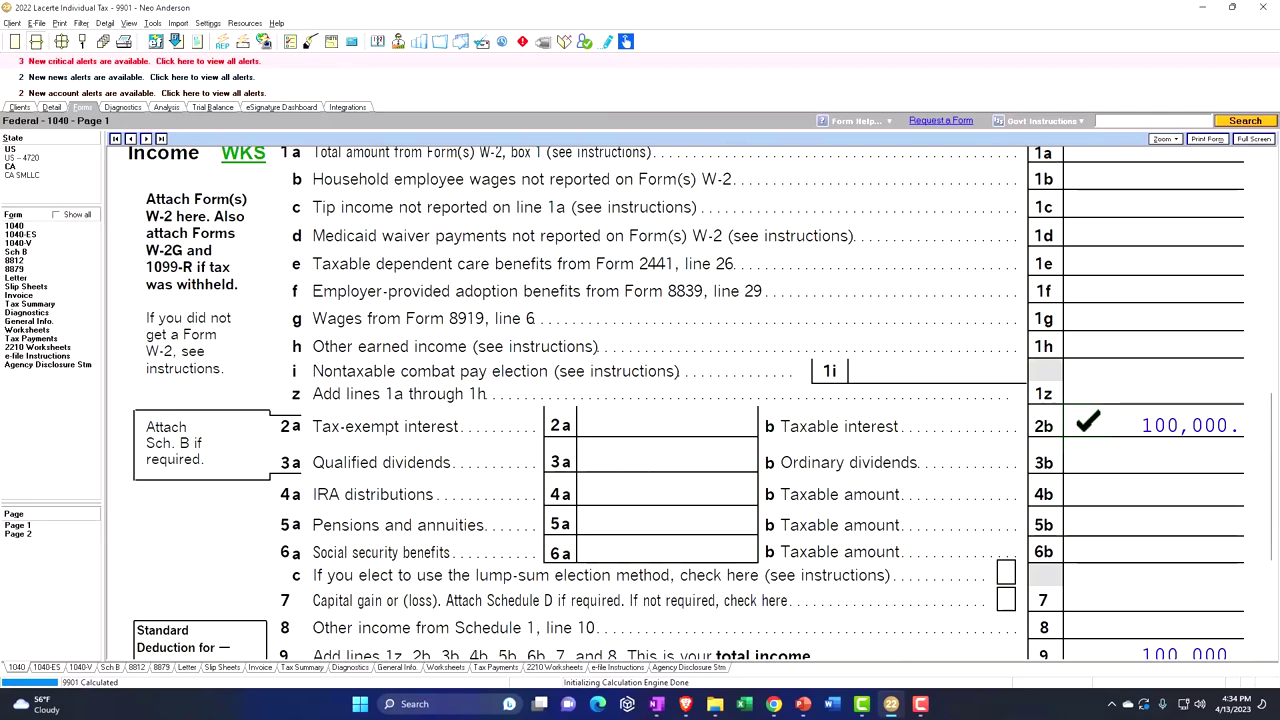
Review recalculated Form 1040 lines 1a–15, then page 2's 61 tax and 61 credit
{"action": "left_click", "coordinate": [1087, 423]}
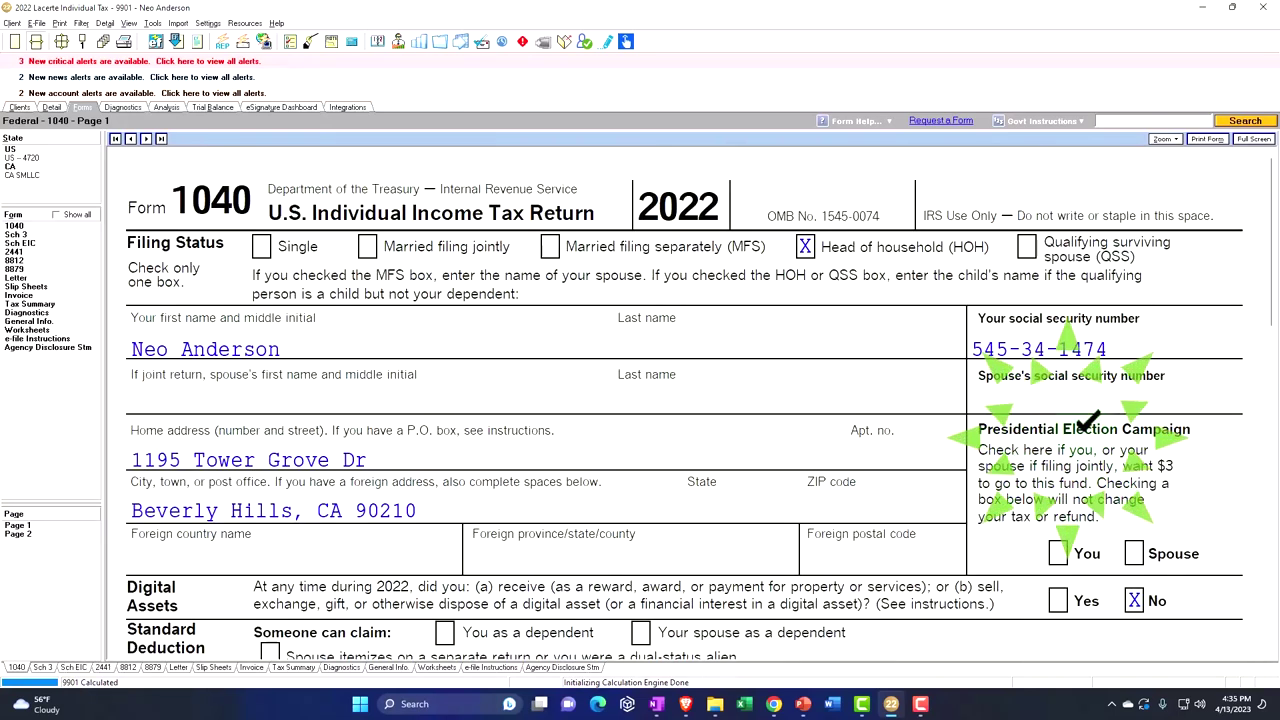
{"action": "scroll", "coordinate": [1112, 436], "scroll_direction": "down", "scroll_amount": 5}
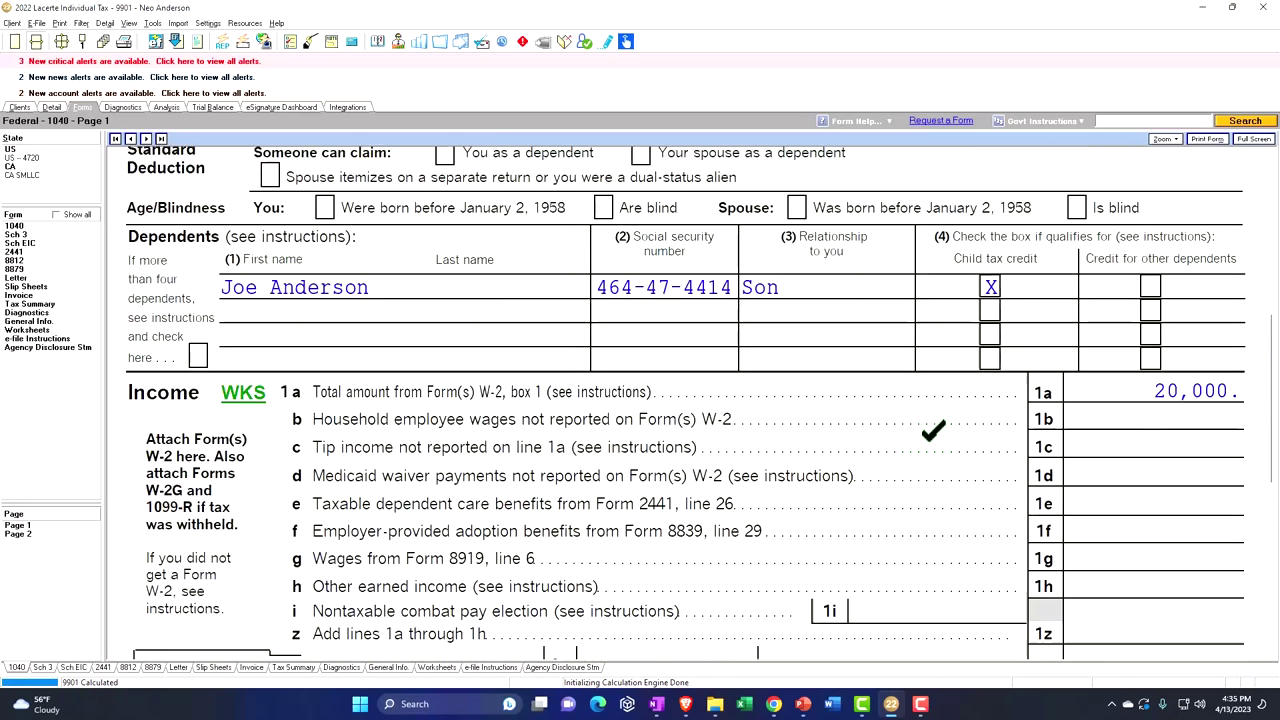
{"action": "scroll", "coordinate": [1148, 388], "scroll_direction": "down", "scroll_amount": 4}
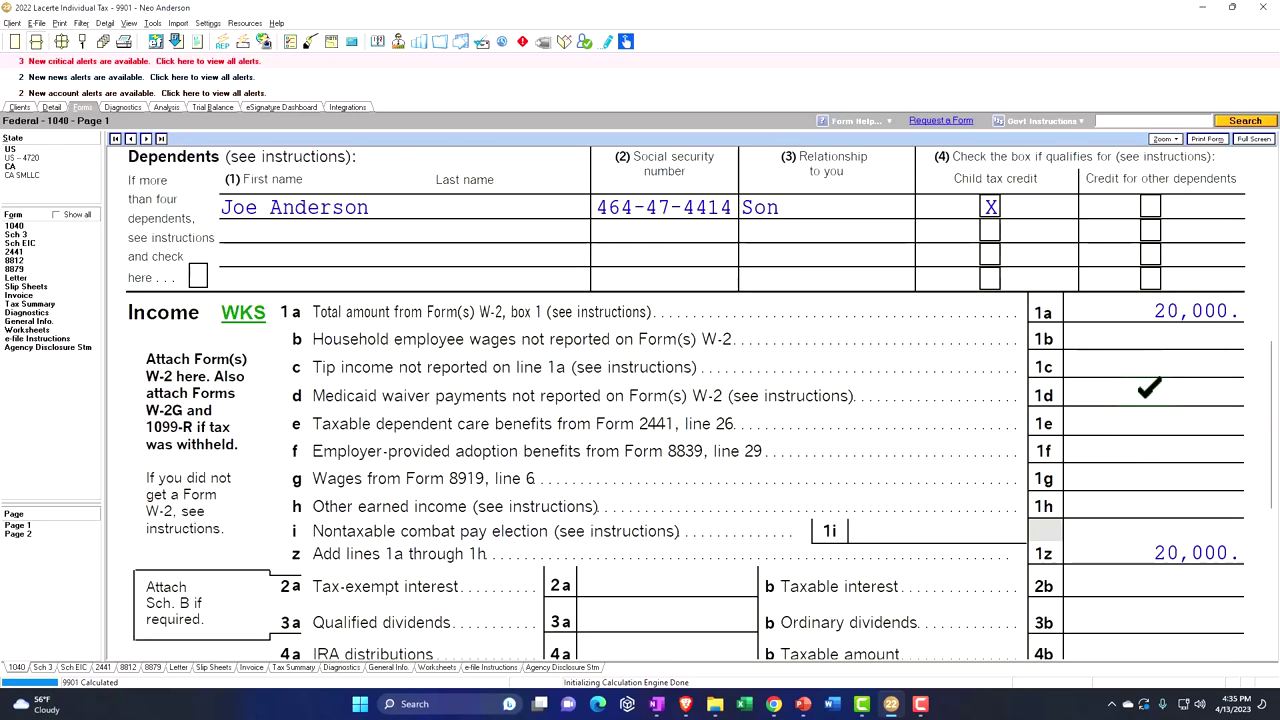
{"action": "scroll", "coordinate": [1145, 392], "scroll_direction": "down", "scroll_amount": 2}
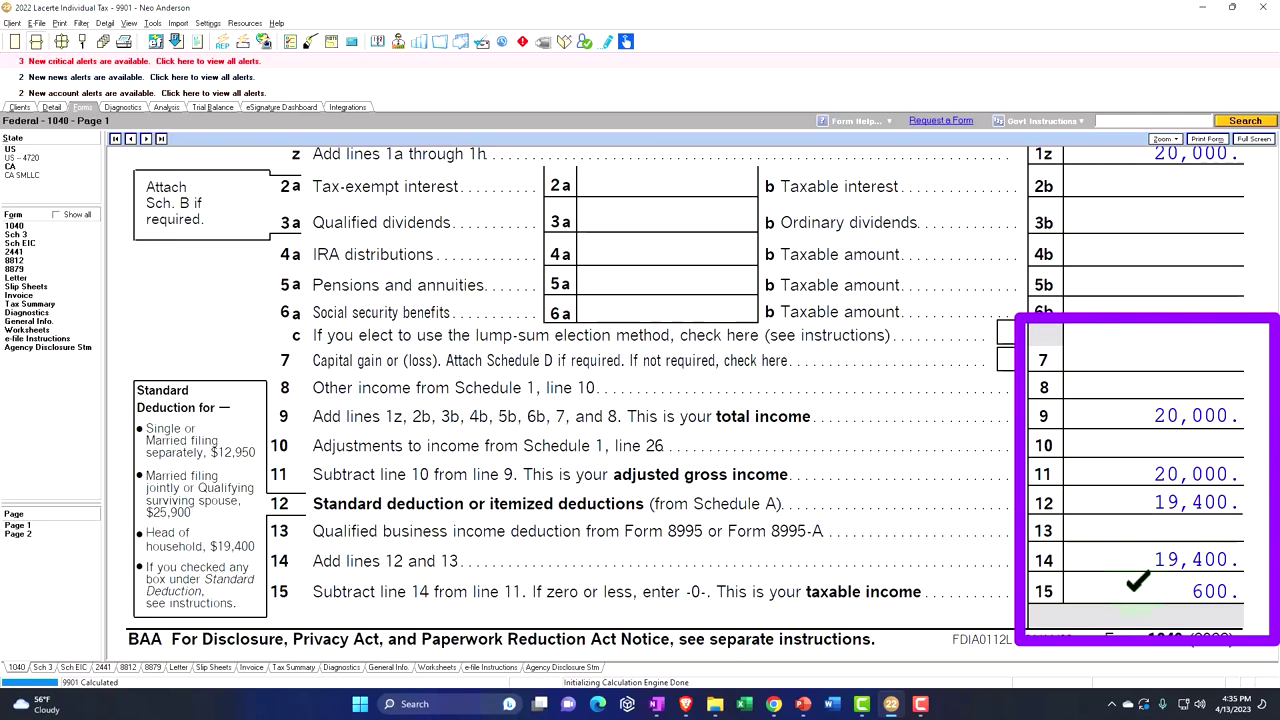
{"action": "left_click", "coordinate": [52, 536]}
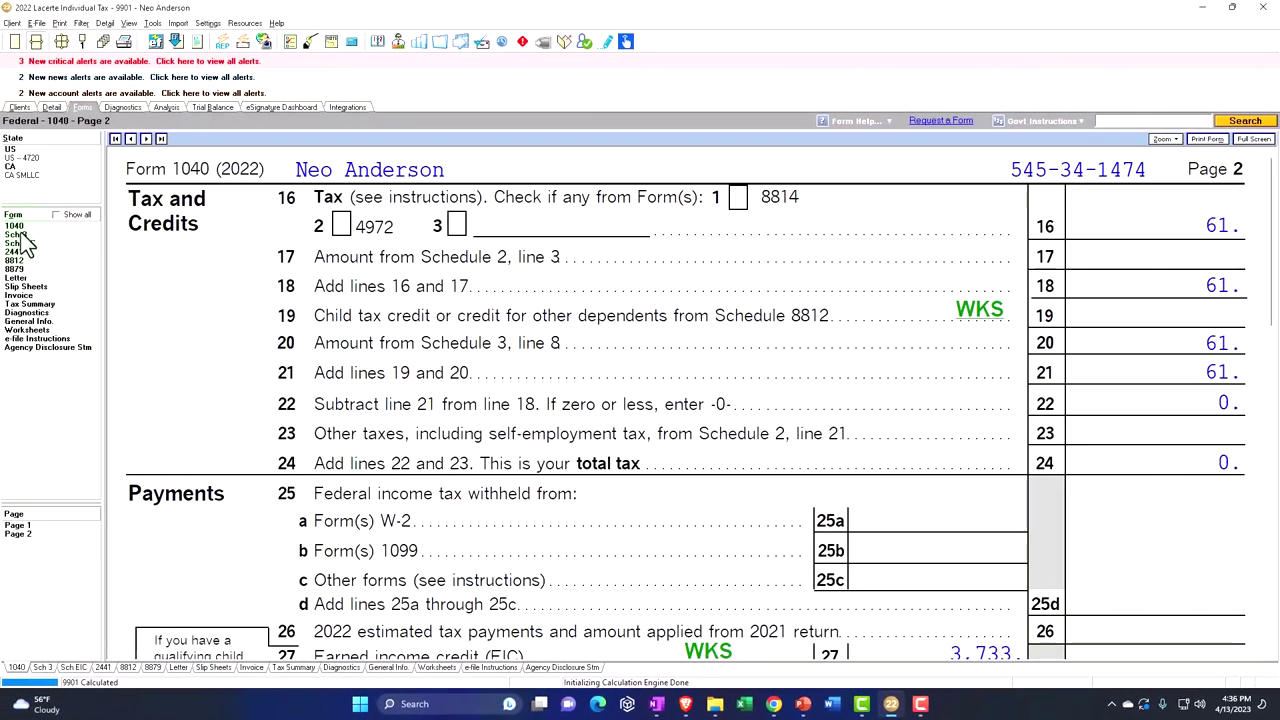
Follow the 61 credit through Schedule 3 and Form 2441 lines 3–11, back to Form 1040
{"action": "left_click", "coordinate": [22, 235]}
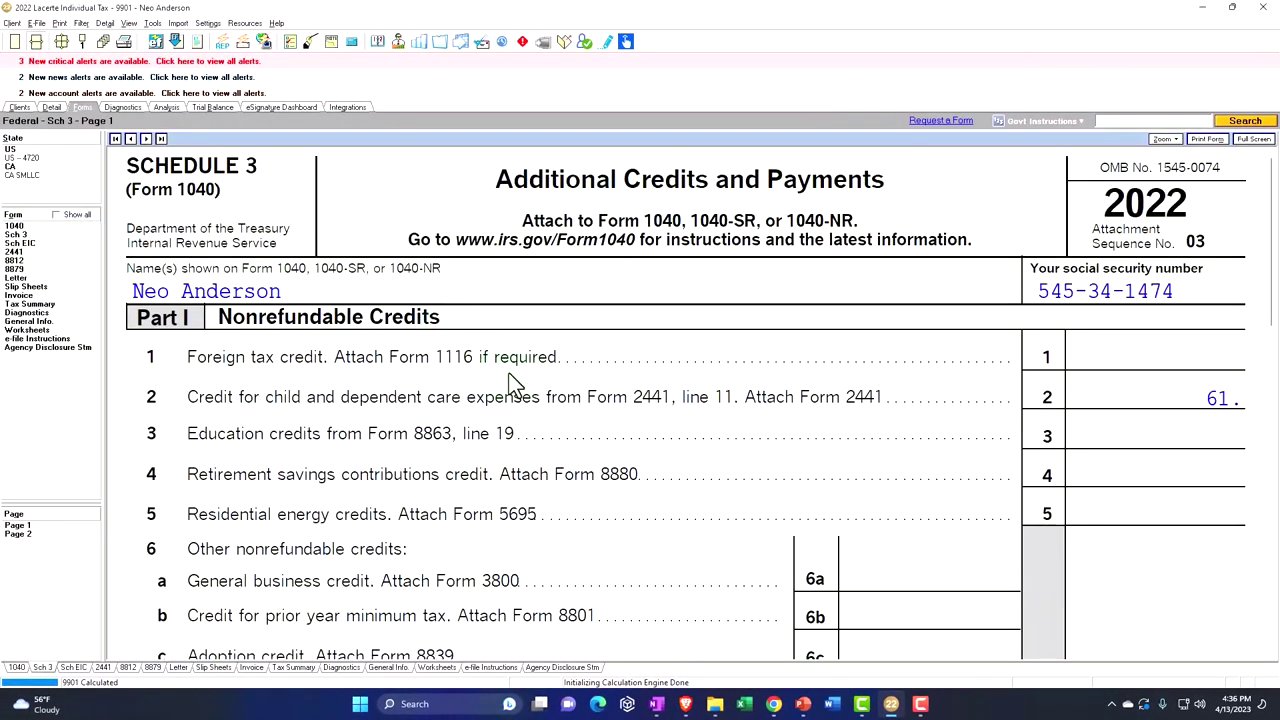
{"action": "left_click", "coordinate": [20, 252]}
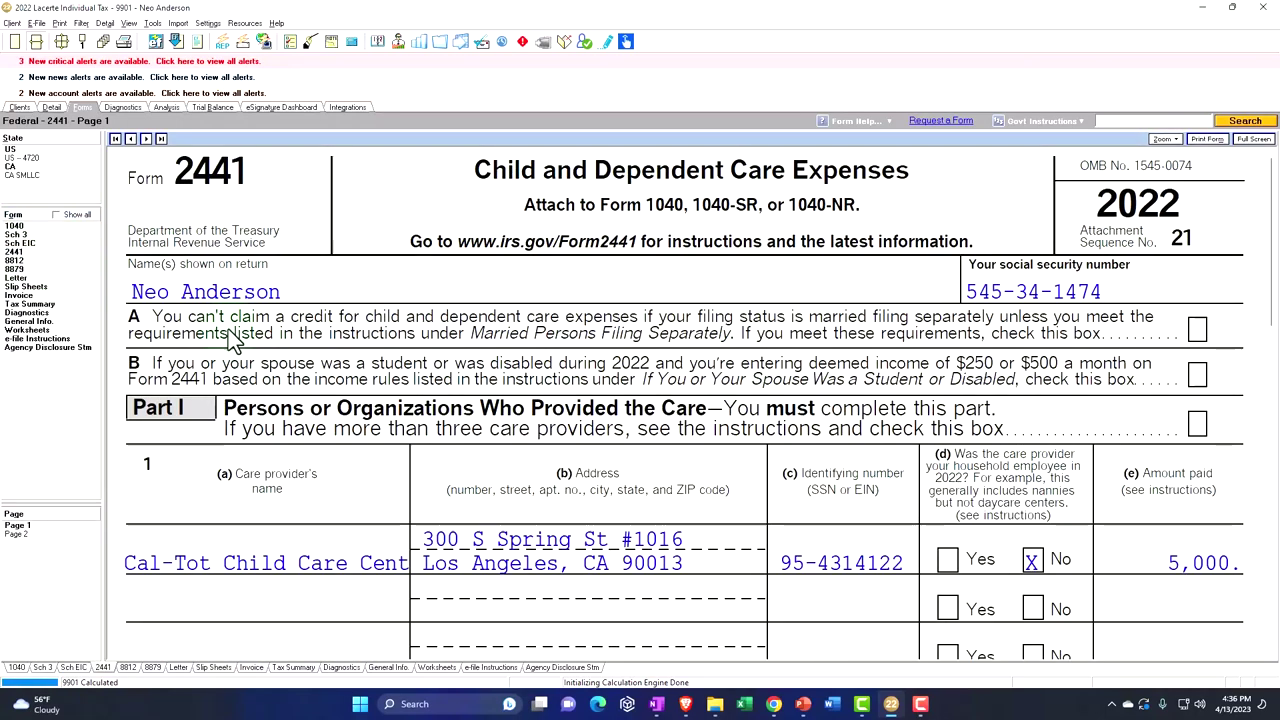
{"action": "scroll", "coordinate": [720, 455], "scroll_direction": "down", "scroll_amount": 3}
{"action": "scroll", "coordinate": [720, 455], "scroll_direction": "down", "scroll_amount": 2}
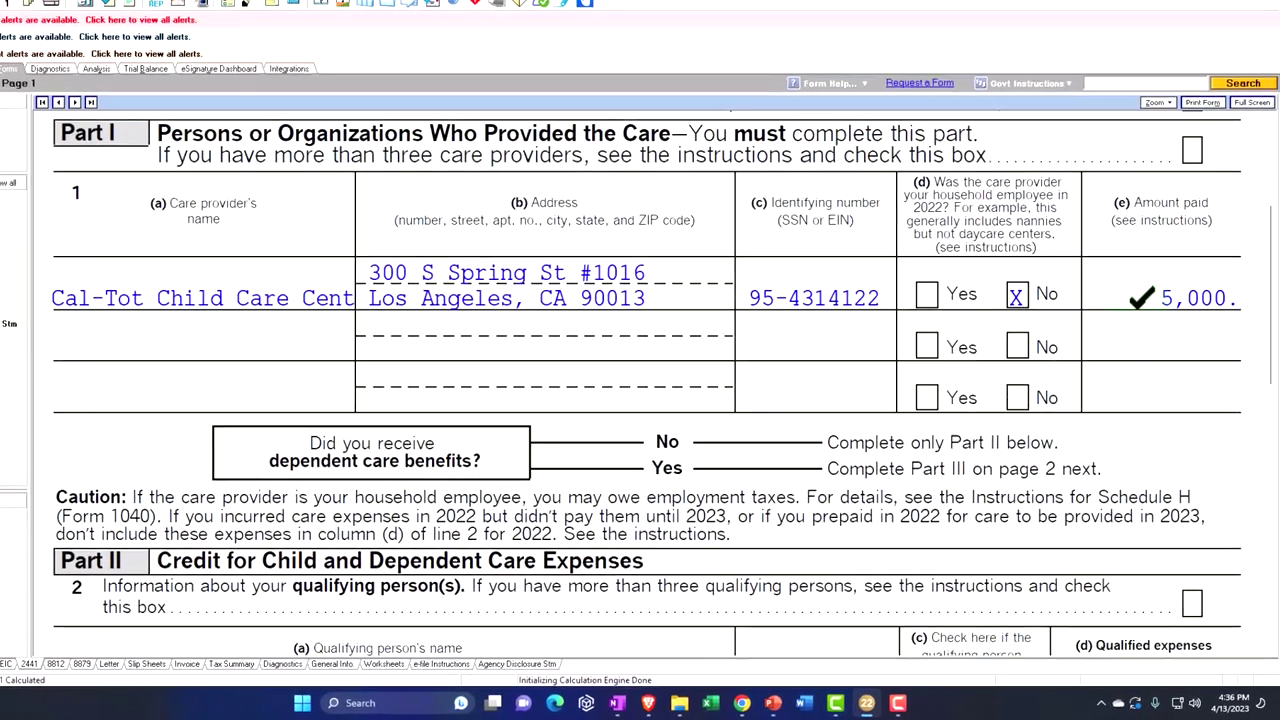
{"action": "scroll", "coordinate": [1040, 360], "scroll_direction": "down", "scroll_amount": 3}
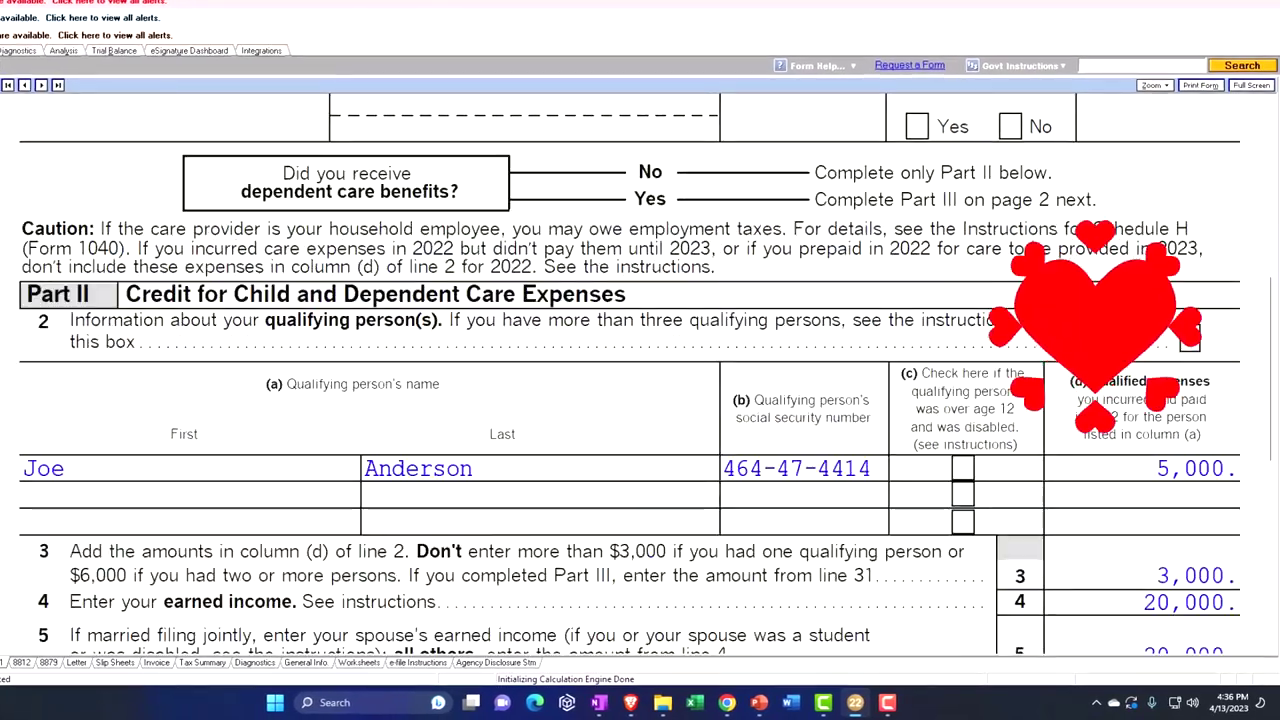
{"action": "scroll", "coordinate": [640, 375], "scroll_direction": "down", "scroll_amount": 3}
{"action": "scroll", "coordinate": [640, 375], "scroll_direction": "down", "scroll_amount": 4}
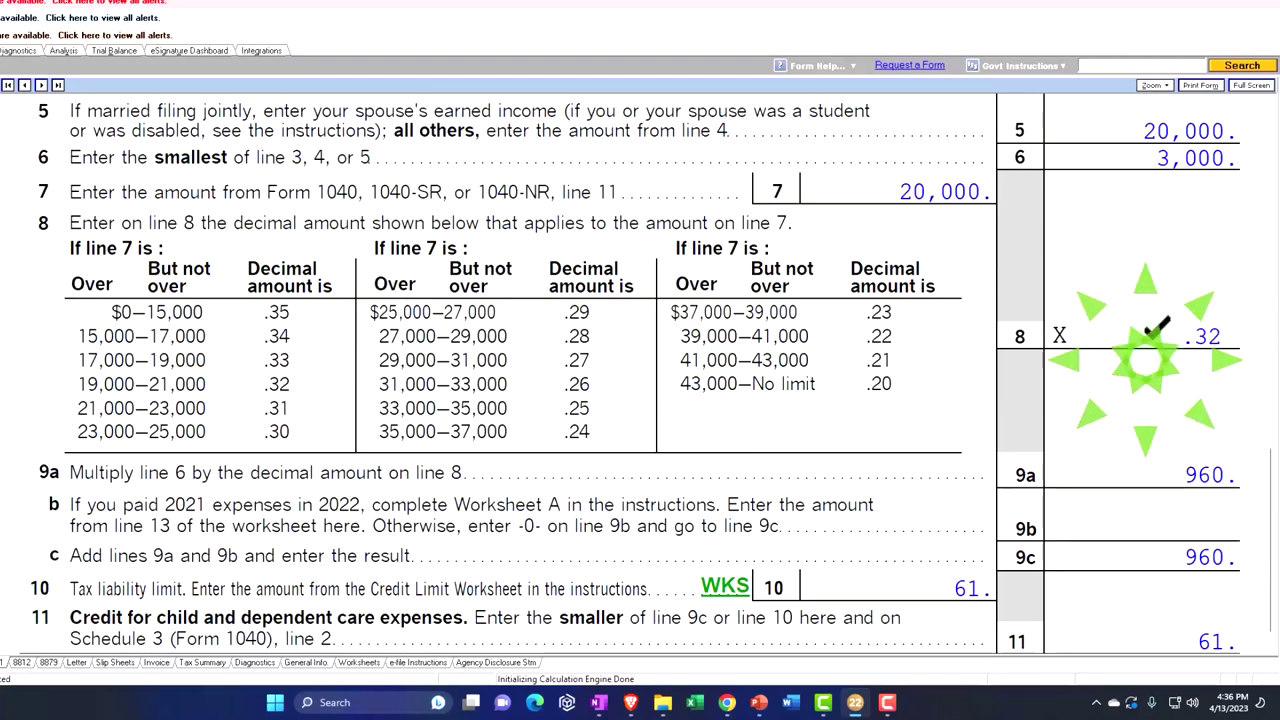
{"action": "scroll", "coordinate": [640, 375], "scroll_direction": "down", "scroll_amount": 1}
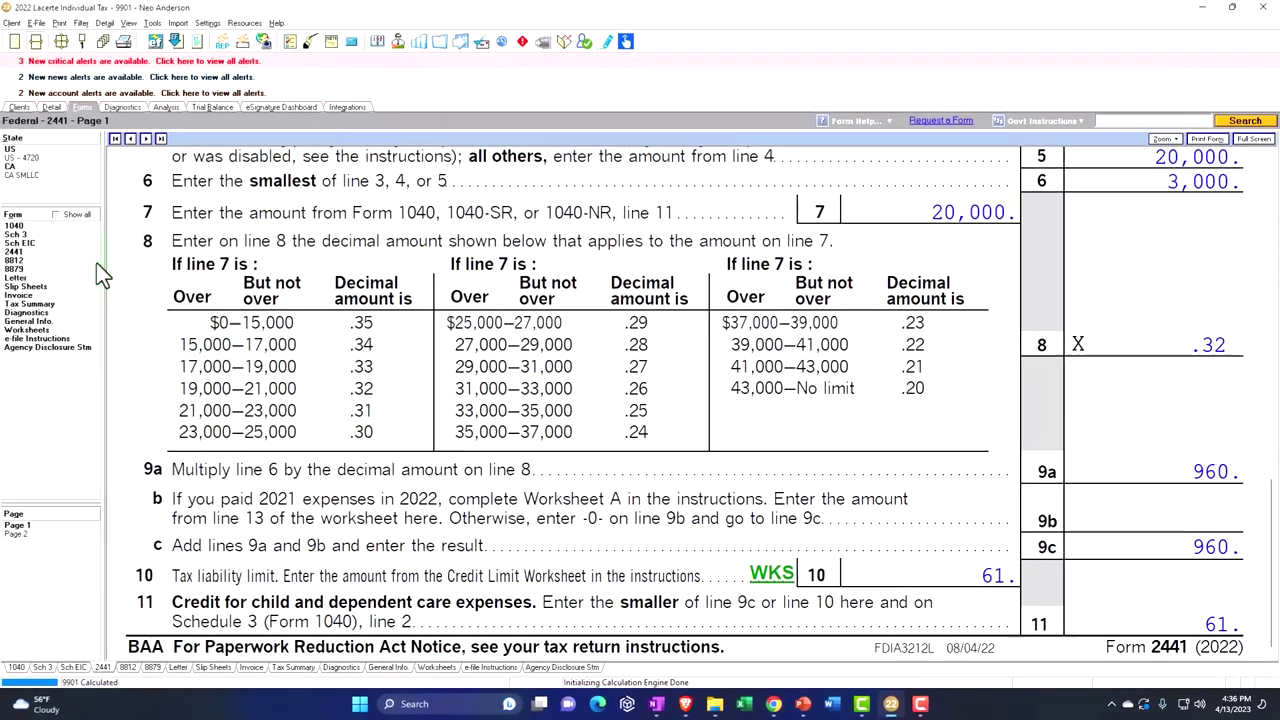
{"action": "left_click", "coordinate": [40, 228]}
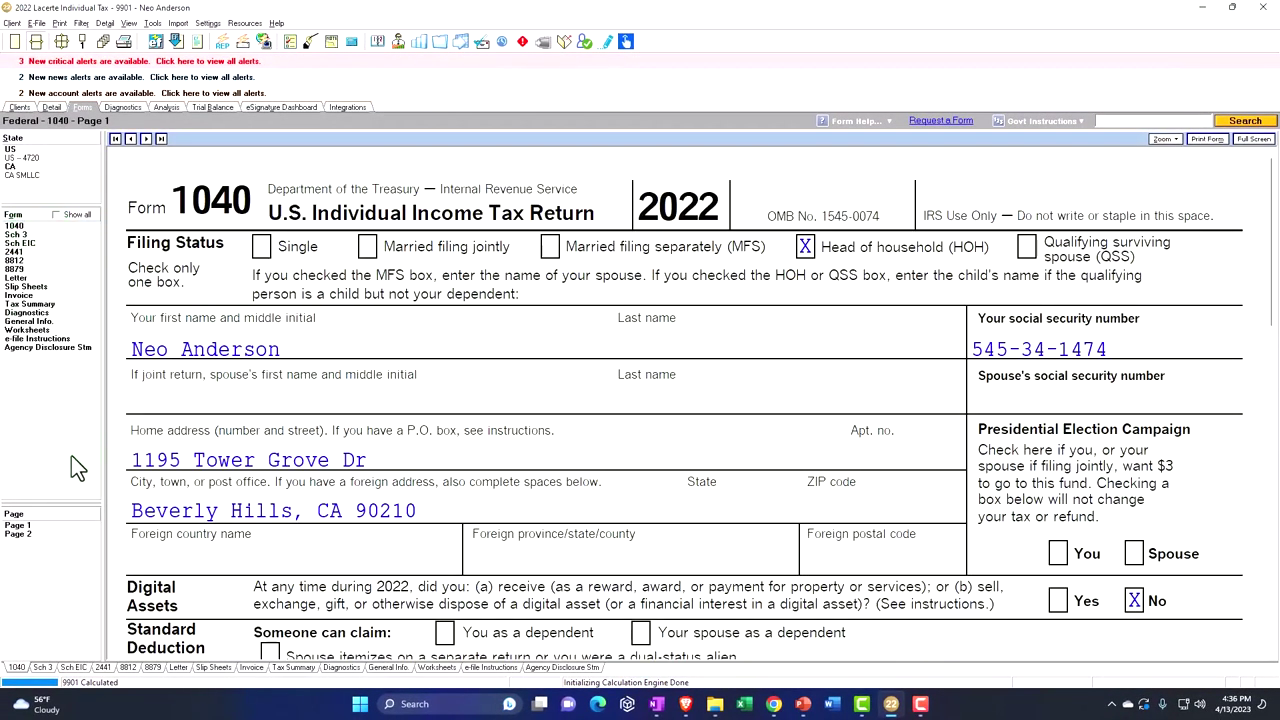
Display Form 1040 page 2 Payments and Refund lines with 3,733 EIC and 1,500 child credit
{"action": "left_click", "coordinate": [27, 535]}
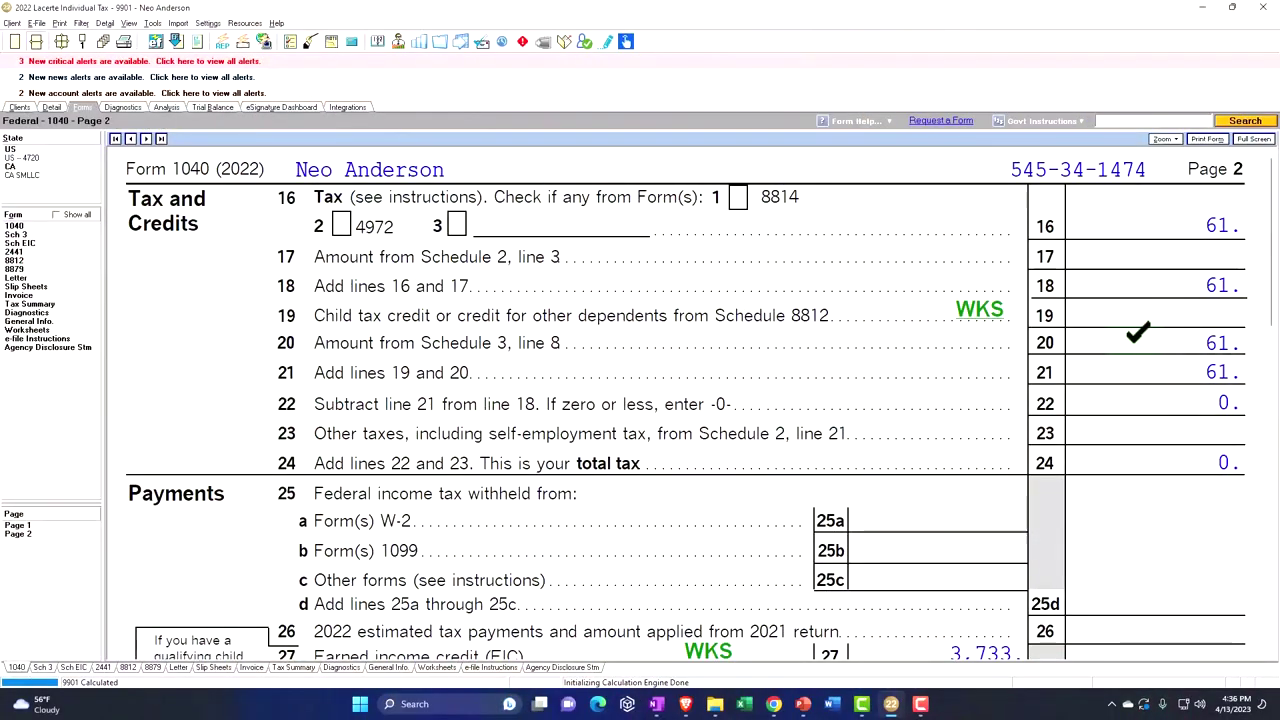
{"action": "scroll", "coordinate": [1137, 345], "scroll_direction": "down", "scroll_amount": 5}
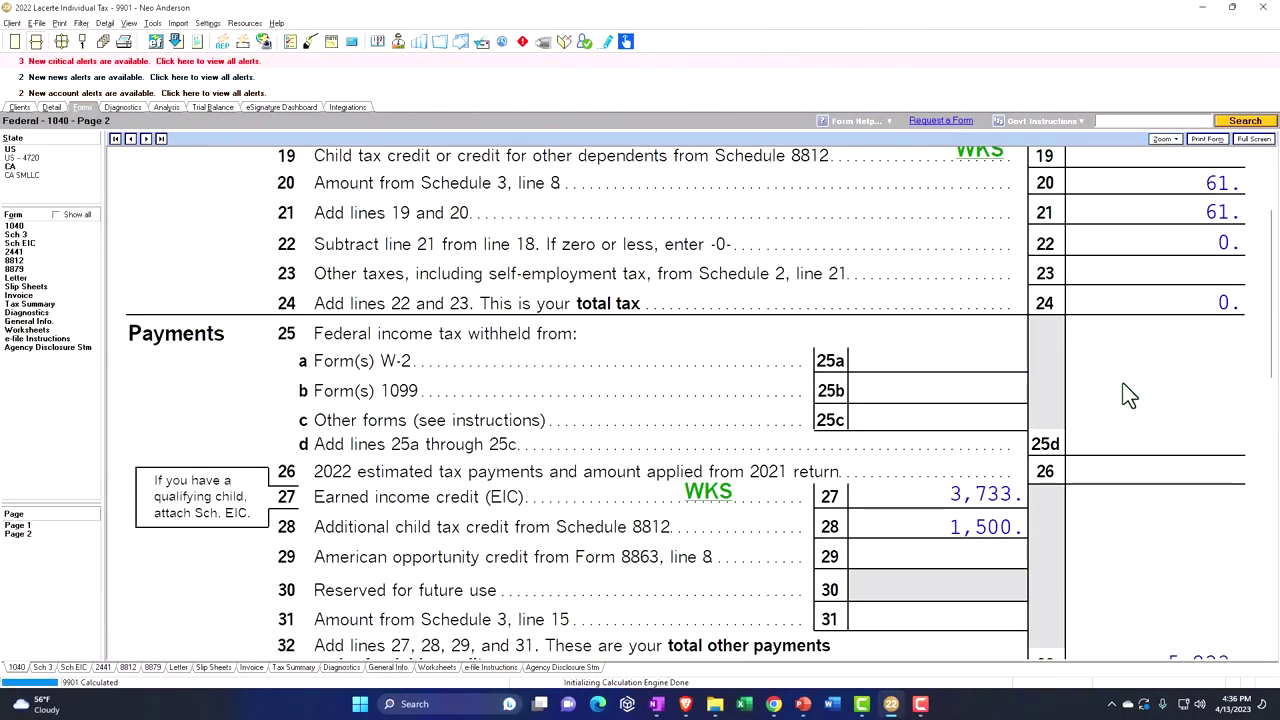